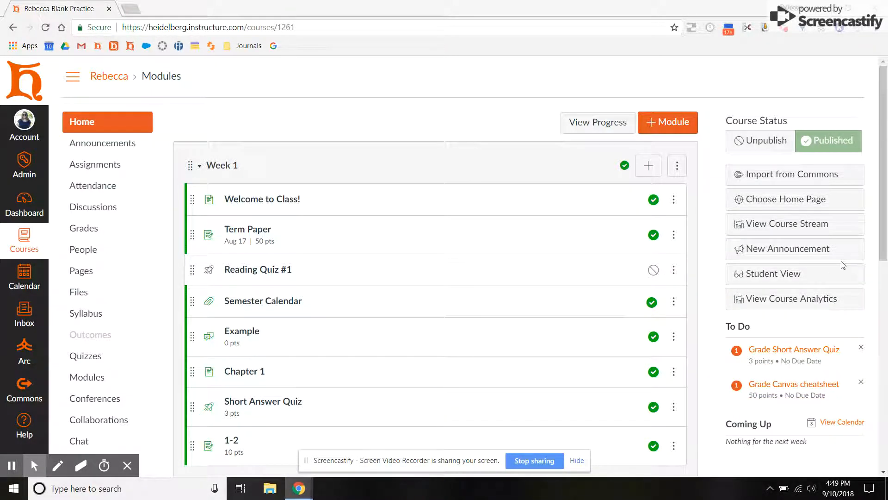
Step: Open the Short Answer Quiz from the to-do list for grading and look over the submission and the student list
{"action": "left_click", "coordinate": [789, 351]}
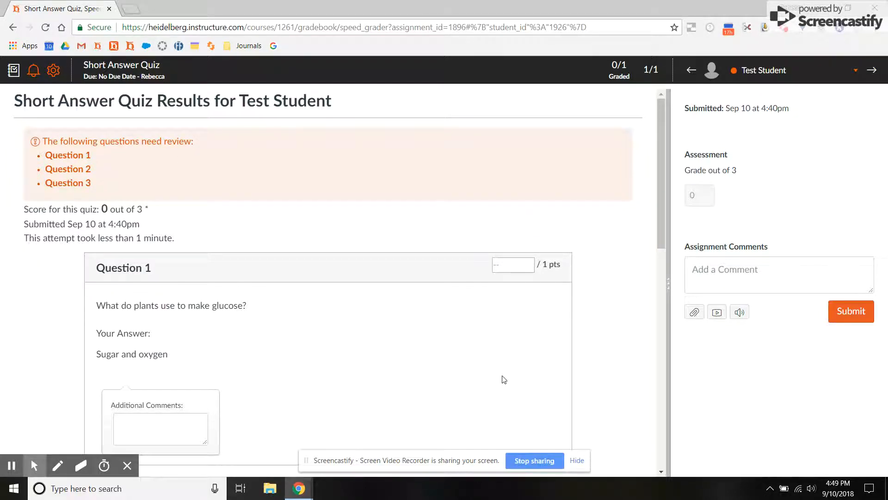
{"action": "scroll", "coordinate": [502, 366], "scroll_direction": "down", "scroll_amount": 10}
{"action": "scroll", "coordinate": [504, 377], "scroll_direction": "up", "scroll_amount": 10}
{"action": "left_click", "coordinate": [752, 73]}
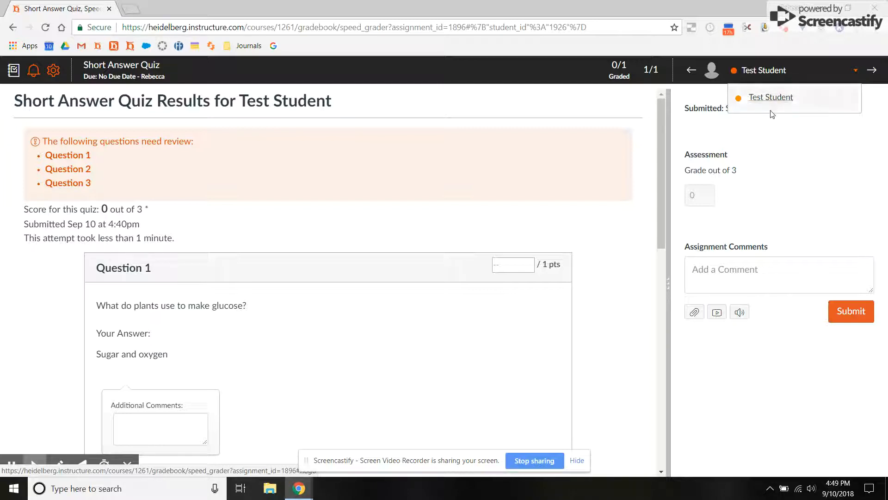
{"action": "left_click", "coordinate": [772, 70]}
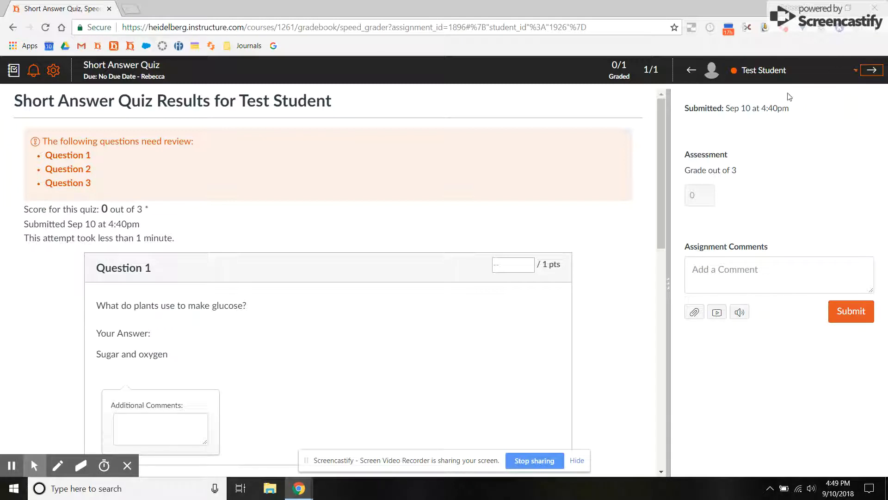
Step: Score Question 1 of the Short Answer Quiz with 0 points
{"action": "scroll", "coordinate": [464, 229], "scroll_direction": "down", "scroll_amount": 3}
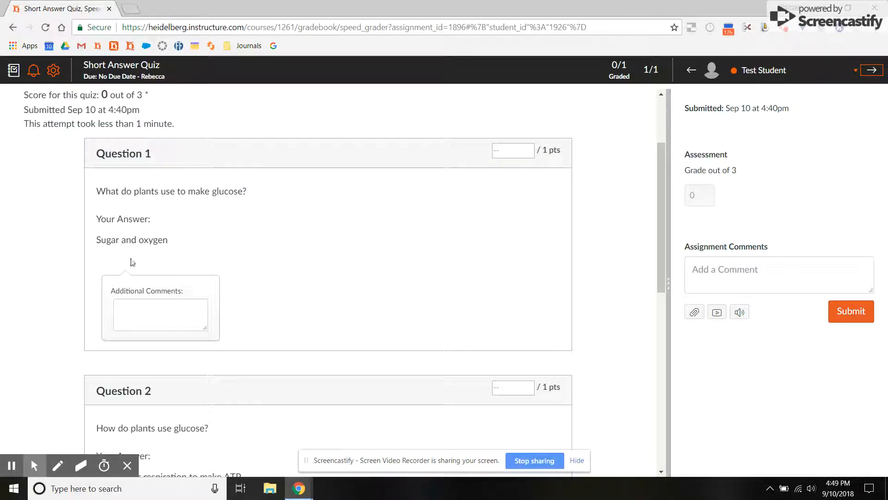
{"action": "left_click", "coordinate": [515, 152]}
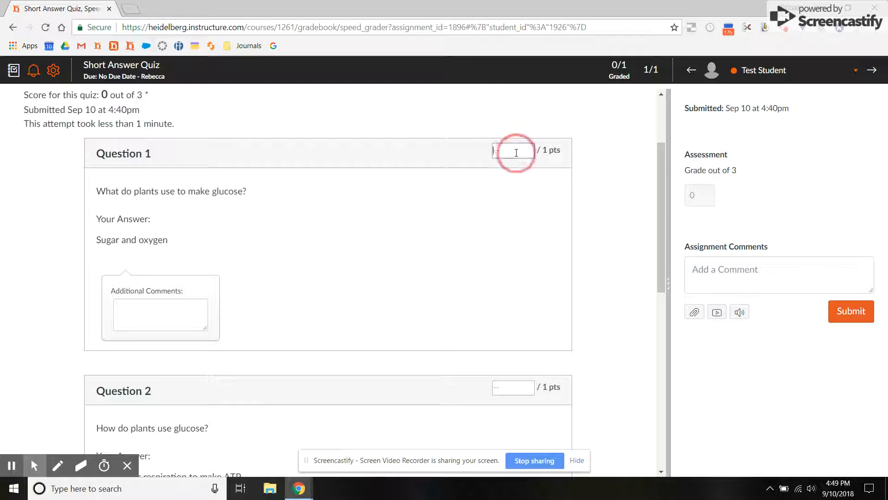
{"action": "left_click", "coordinate": [608, 232]}
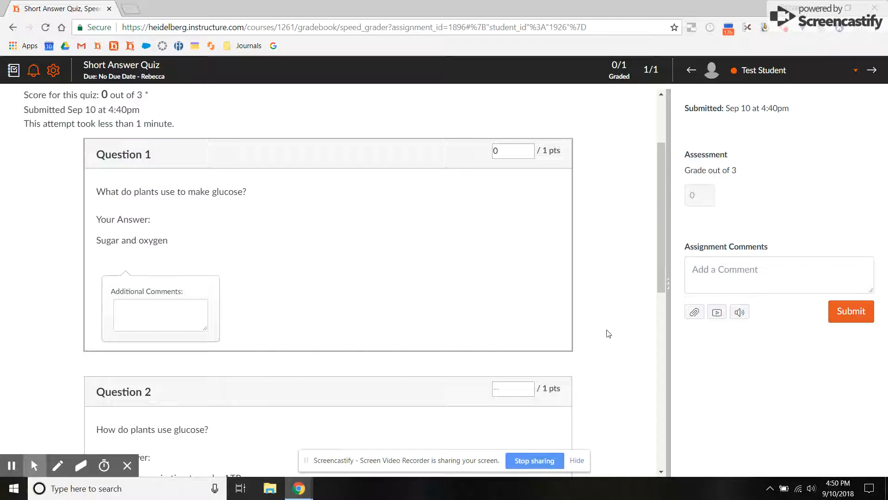
Step: Add the comment "Review the reactants of photosynthesis" to the answer for Question 1
{"action": "scroll", "coordinate": [608, 333], "scroll_direction": "down", "scroll_amount": 10}
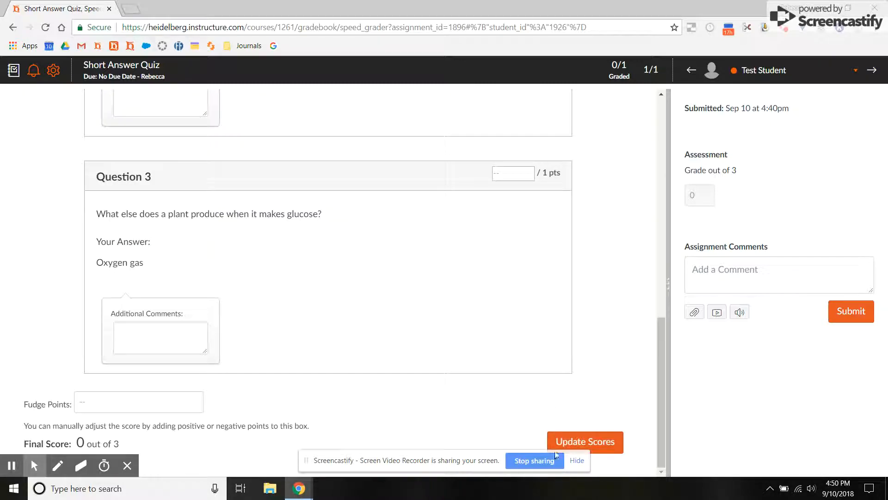
{"action": "scroll", "coordinate": [617, 361], "scroll_direction": "up", "scroll_amount": 10}
{"action": "scroll", "coordinate": [617, 342], "scroll_direction": "down", "scroll_amount": 4}
{"action": "scroll", "coordinate": [249, 177], "scroll_direction": "up", "scroll_amount": 1}
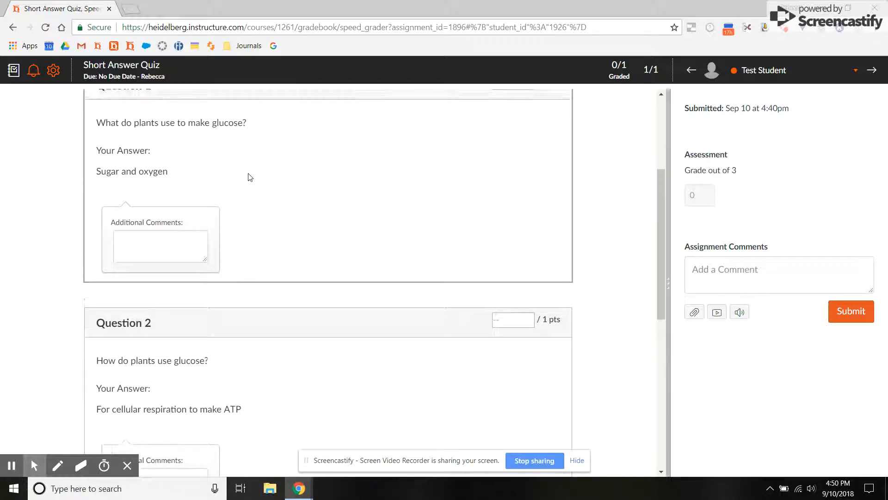
{"action": "scroll", "coordinate": [137, 262], "scroll_direction": "up", "scroll_amount": 1}
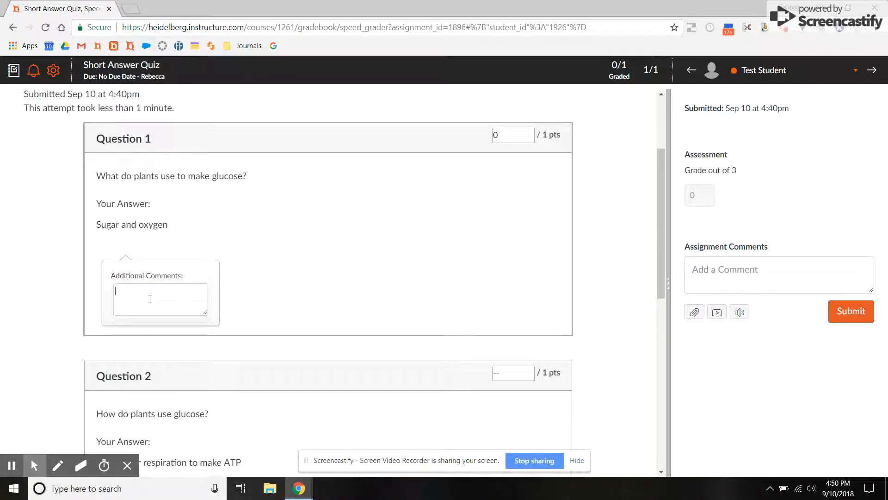
{"action": "type", "text": "the reactants of photosynthesis"}
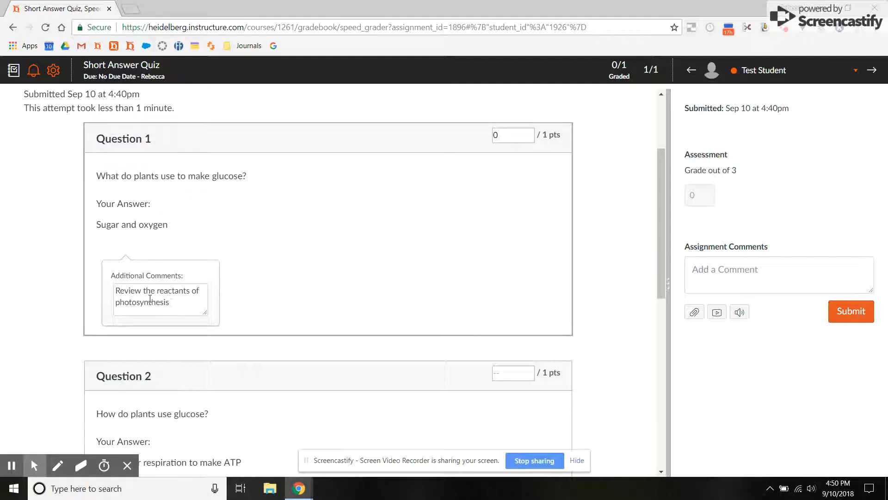
{"action": "left_click", "coordinate": [305, 293]}
Step: Score Question 2, on how plants use glucose, with 1 point
{"action": "scroll", "coordinate": [305, 295], "scroll_direction": "down", "scroll_amount": 5}
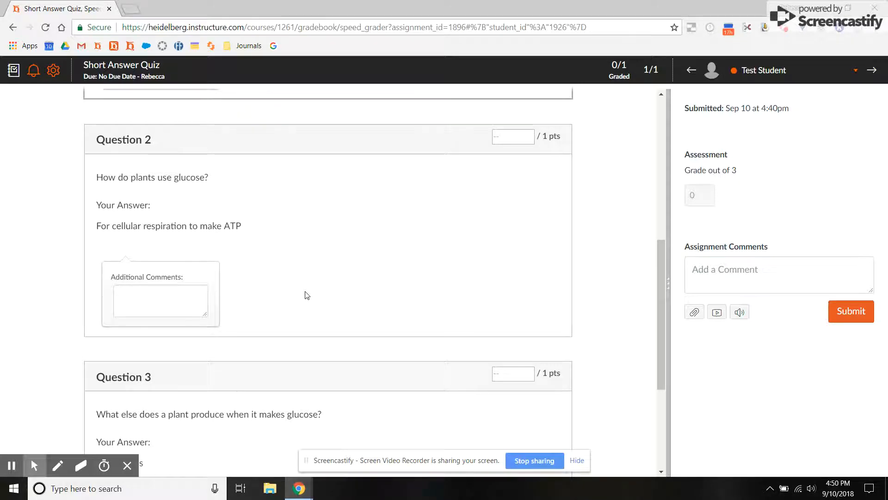
{"action": "left_click", "coordinate": [529, 143]}
{"action": "left_click", "coordinate": [620, 204]}
Step: Score Question 3 with 1 point and update the quiz scores
{"action": "scroll", "coordinate": [620, 203], "scroll_direction": "down", "scroll_amount": 5}
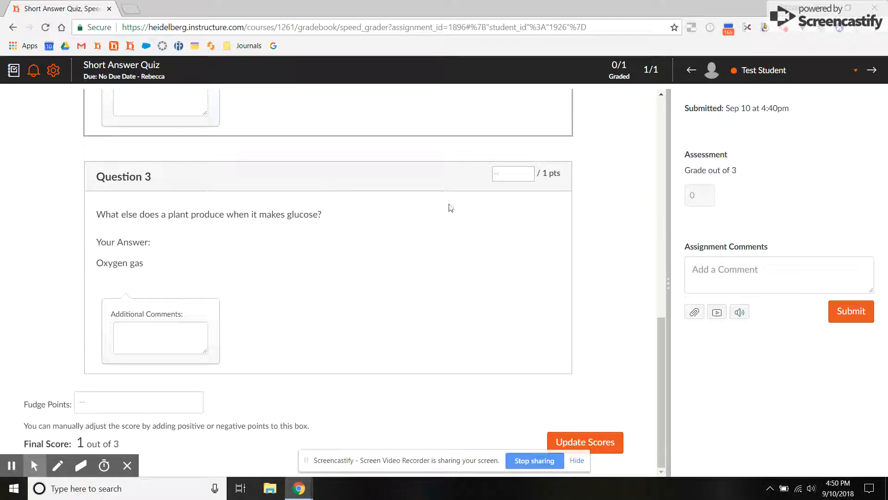
{"action": "left_click", "coordinate": [509, 178]}
{"action": "type", "text": "1"}
{"action": "left_click", "coordinate": [611, 272]}
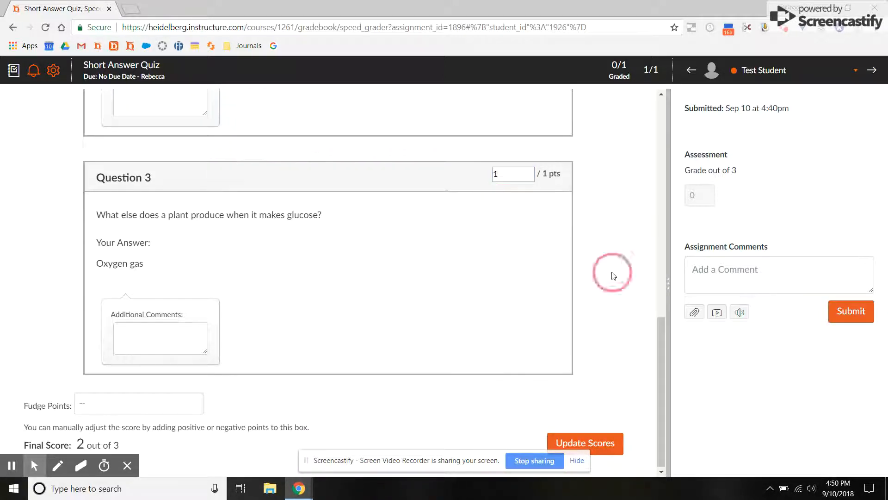
{"action": "left_click", "coordinate": [611, 443]}
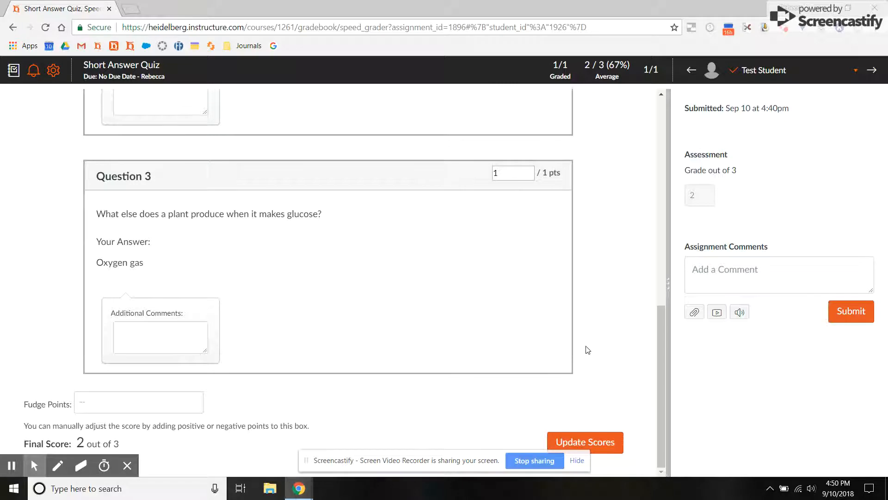
Step: Submit the overall assignment comment "Nice start - keep working!" for the quiz
{"action": "scroll", "coordinate": [586, 355], "scroll_direction": "up", "scroll_amount": 8}
{"action": "scroll", "coordinate": [587, 355], "scroll_direction": "up", "scroll_amount": 2}
{"action": "left_click", "coordinate": [739, 277]}
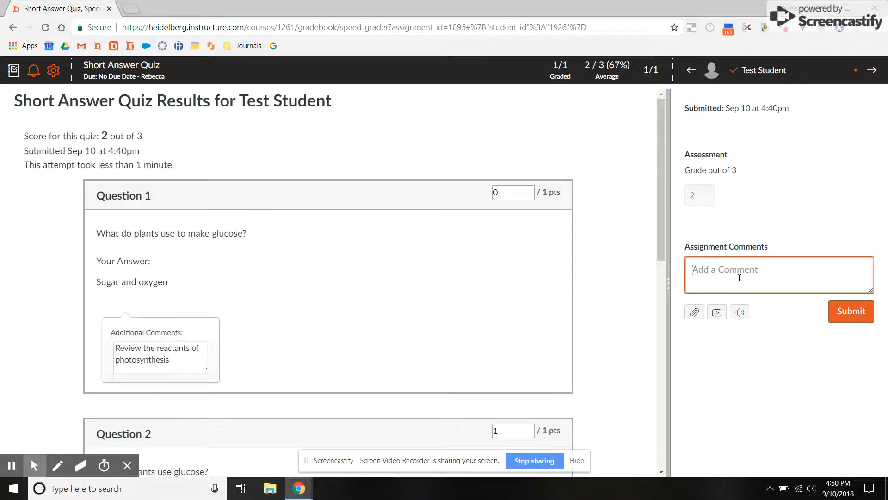
{"action": "type", "text": "Nice start - keep working!"}
{"action": "left_click", "coordinate": [854, 306]}
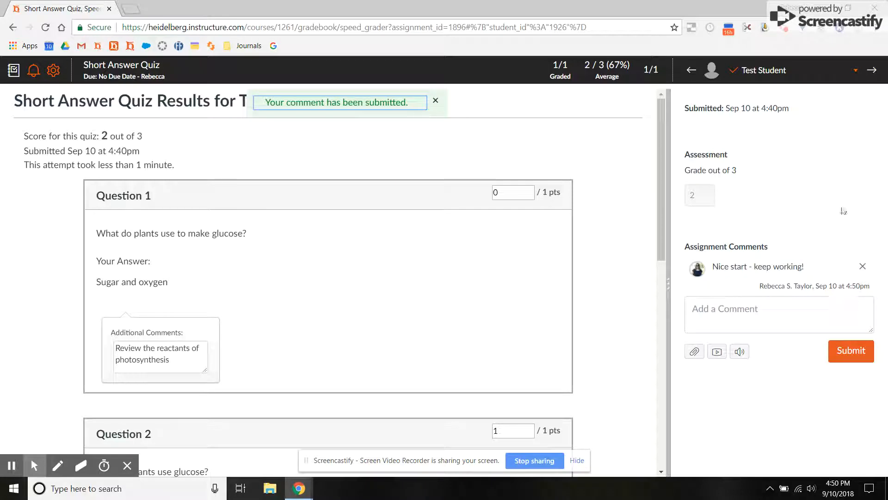
Step: Check for a further student submission to grade and review the grading status in the student list
{"action": "left_click", "coordinate": [876, 73]}
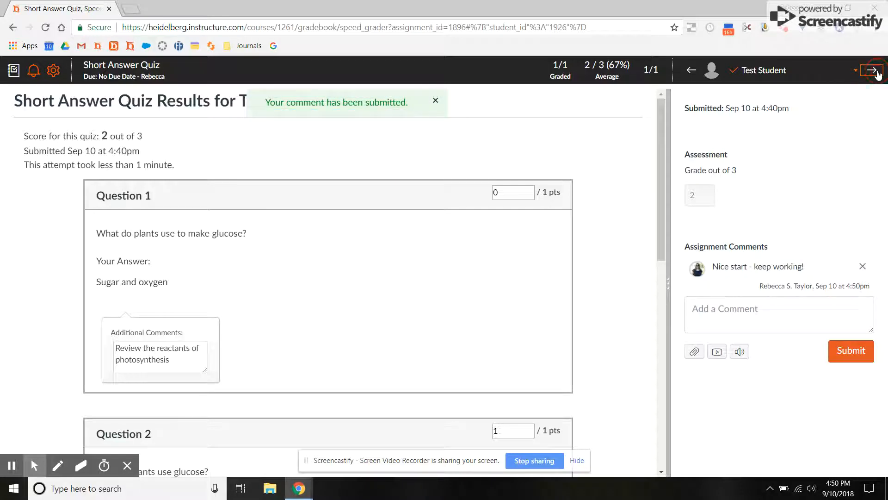
{"action": "left_click", "coordinate": [856, 71]}
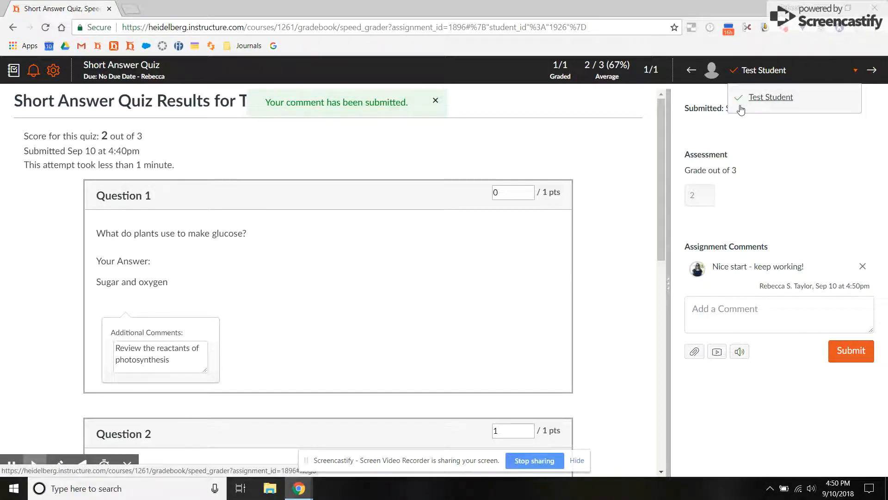
{"action": "left_click", "coordinate": [788, 177]}
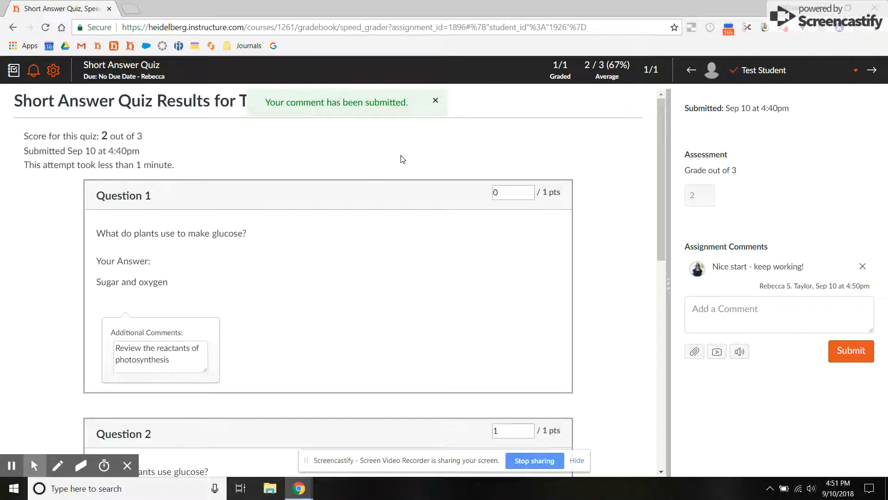
Step: Go from the quiz grading view to the course gradebook and display the course navigation
{"action": "left_click", "coordinate": [14, 72]}
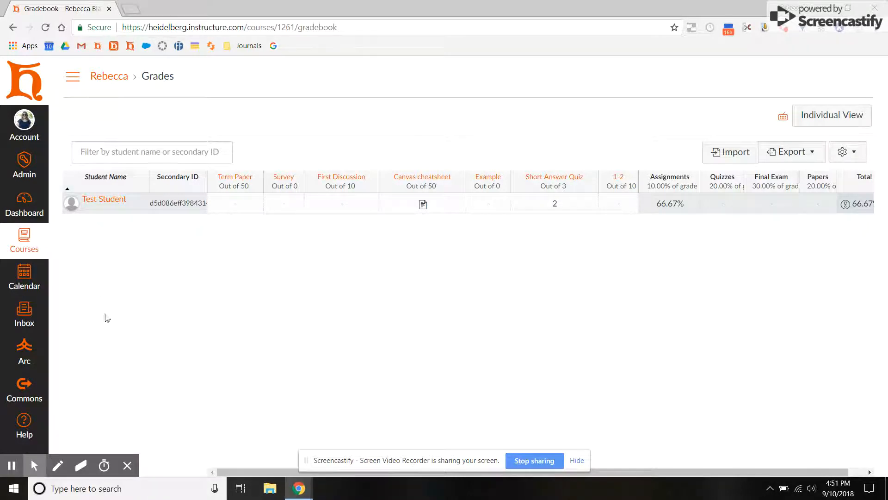
{"action": "left_click", "coordinate": [76, 81]}
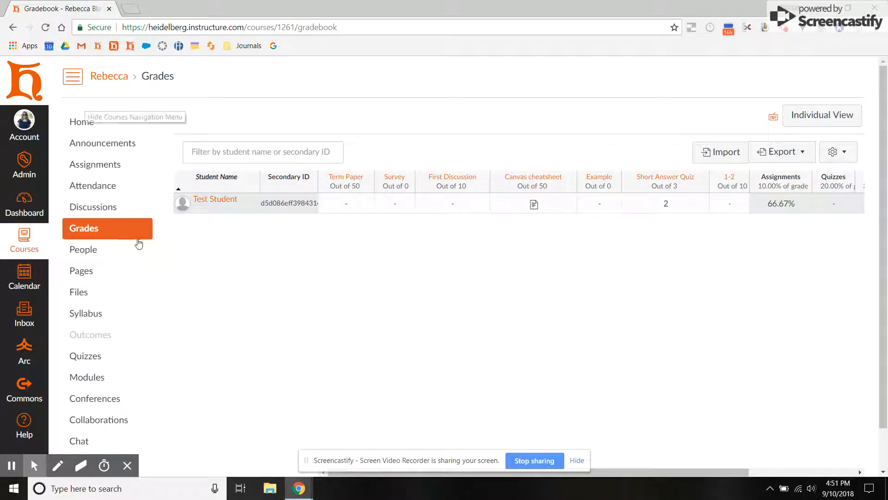
{"action": "scroll", "coordinate": [141, 375], "scroll_direction": "down", "scroll_amount": 1}
{"action": "scroll", "coordinate": [138, 373], "scroll_direction": "up", "scroll_amount": 1}
{"action": "scroll", "coordinate": [137, 373], "scroll_direction": "down", "scroll_amount": 1}
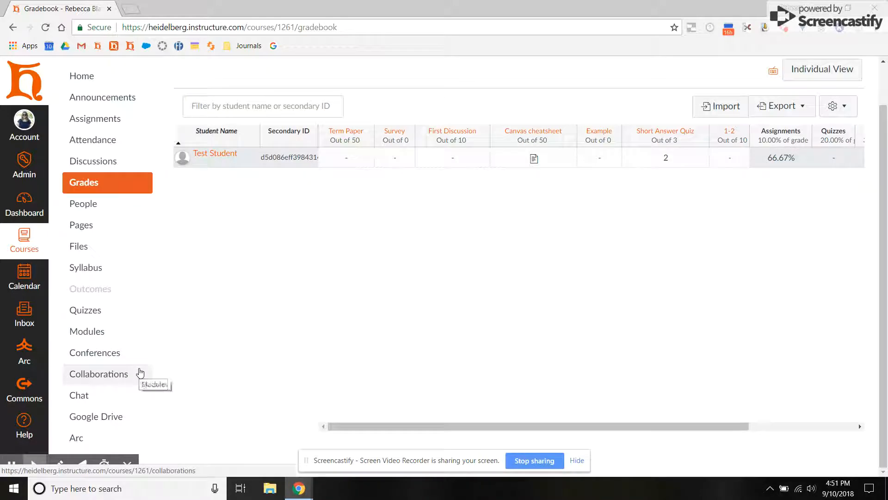
{"action": "scroll", "coordinate": [139, 374], "scroll_direction": "up", "scroll_amount": 1}
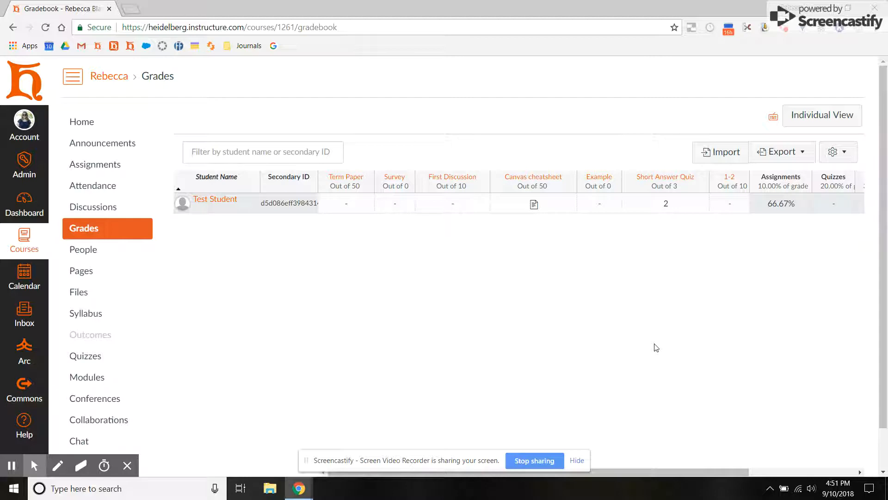
Step: Look across the gradebook's assignment columns and move the Total column to the front
{"action": "scroll", "coordinate": [656, 347], "scroll_direction": "right", "scroll_amount": 3}
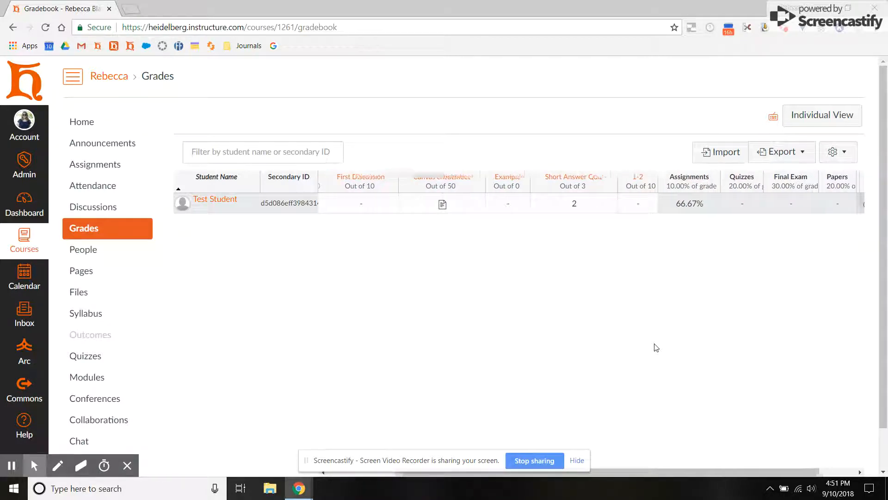
{"action": "scroll", "coordinate": [656, 348], "scroll_direction": "left", "scroll_amount": 3}
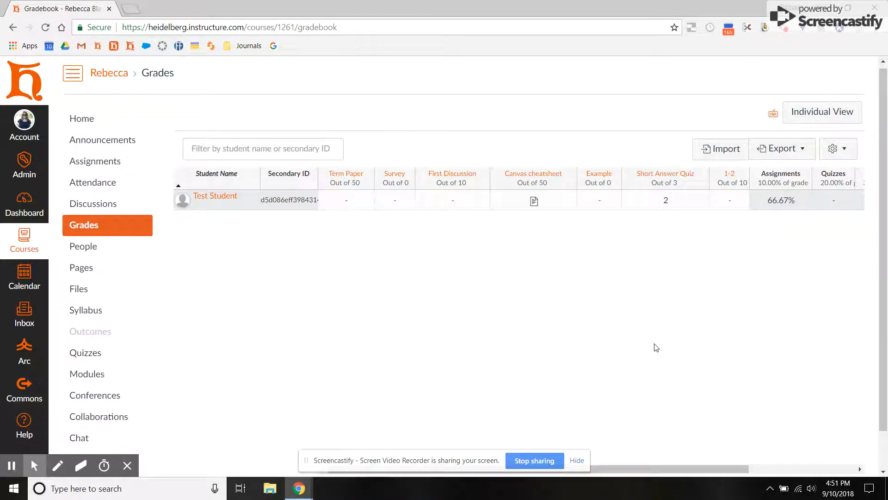
{"action": "scroll", "coordinate": [756, 293], "scroll_direction": "right", "scroll_amount": 3}
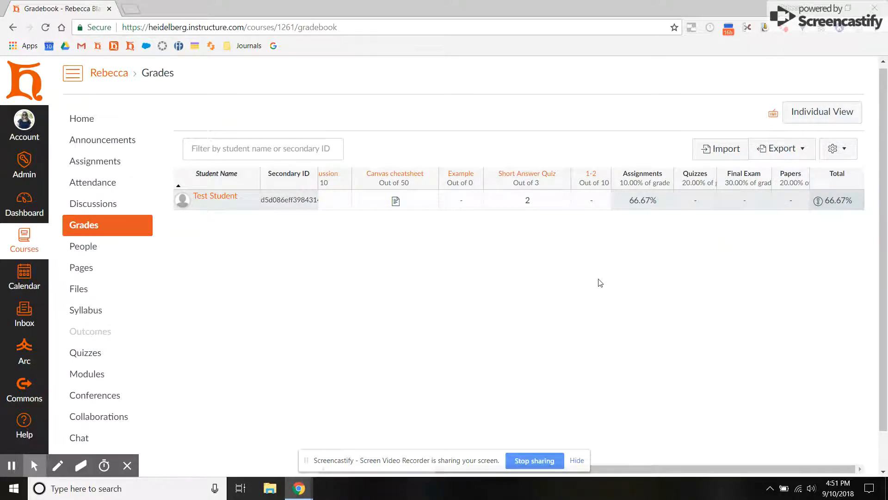
{"action": "scroll", "coordinate": [600, 283], "scroll_direction": "left", "scroll_amount": 3}
{"action": "scroll", "coordinate": [600, 283], "scroll_direction": "right", "scroll_amount": 3}
{"action": "scroll", "coordinate": [561, 284], "scroll_direction": "left", "scroll_amount": 3}
{"action": "scroll", "coordinate": [532, 285], "scroll_direction": "right", "scroll_amount": 3}
{"action": "mouse_move", "coordinate": [859, 186]}
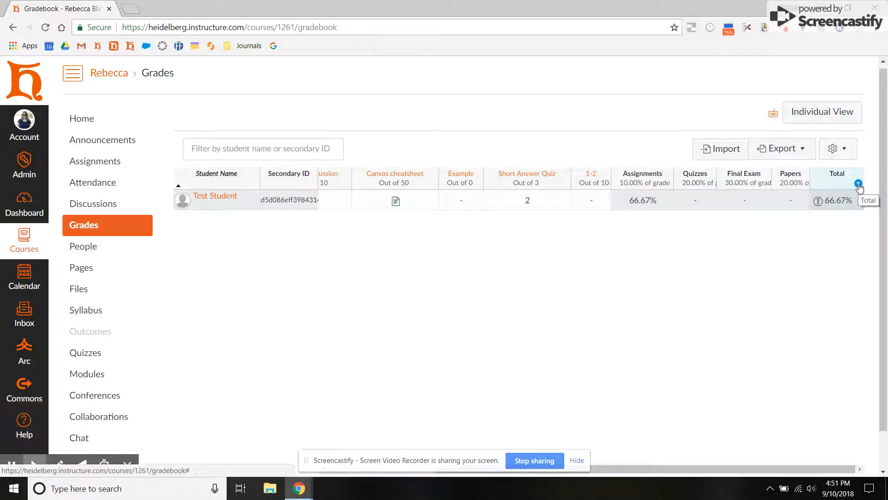
{"action": "left_click", "coordinate": [859, 186]}
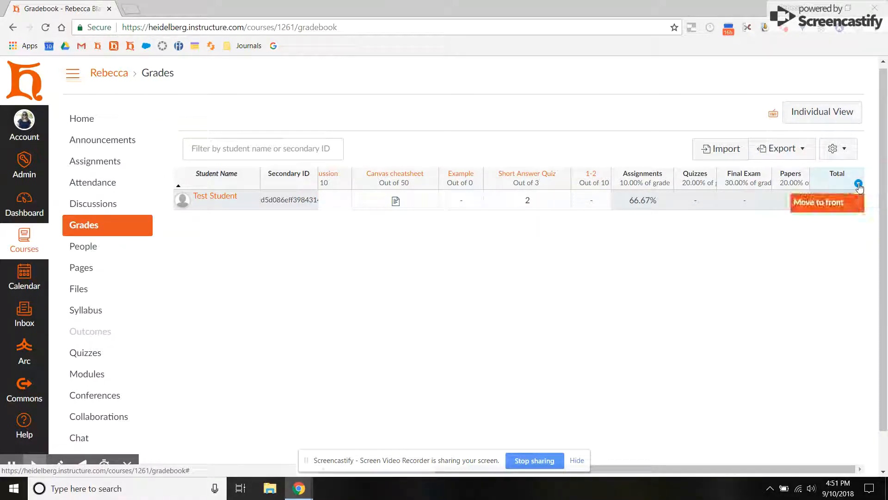
{"action": "left_click", "coordinate": [833, 201]}
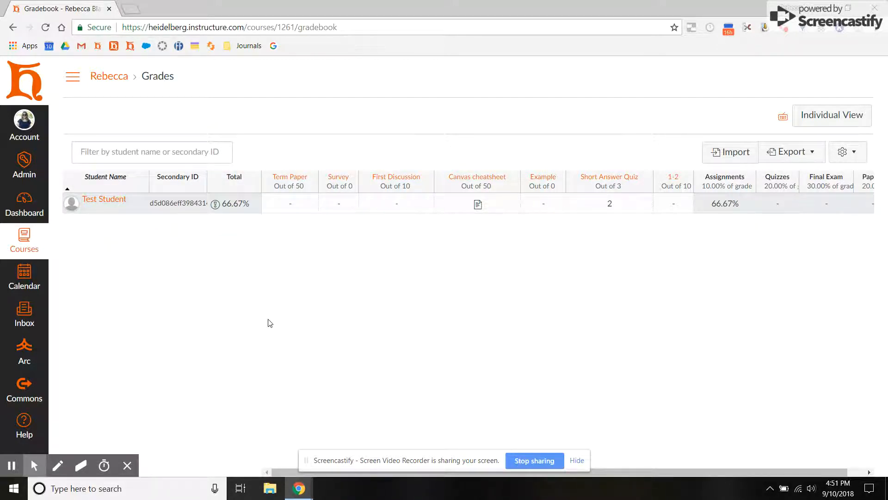
Step: Show the Notes column and save the test student's note "Needs additional time on assignments", "Must sit in the front row", "Missing class a lot lately"
{"action": "left_click", "coordinate": [847, 153]}
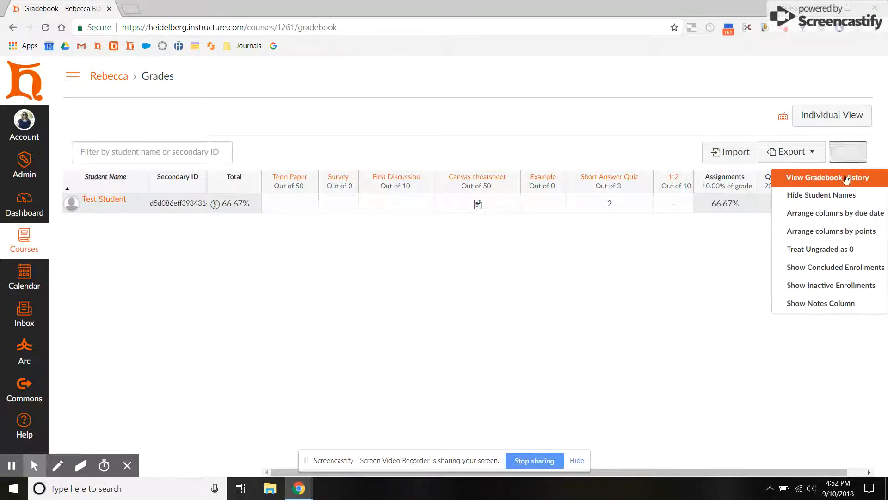
{"action": "left_click", "coordinate": [838, 304]}
{"action": "left_click", "coordinate": [289, 205]}
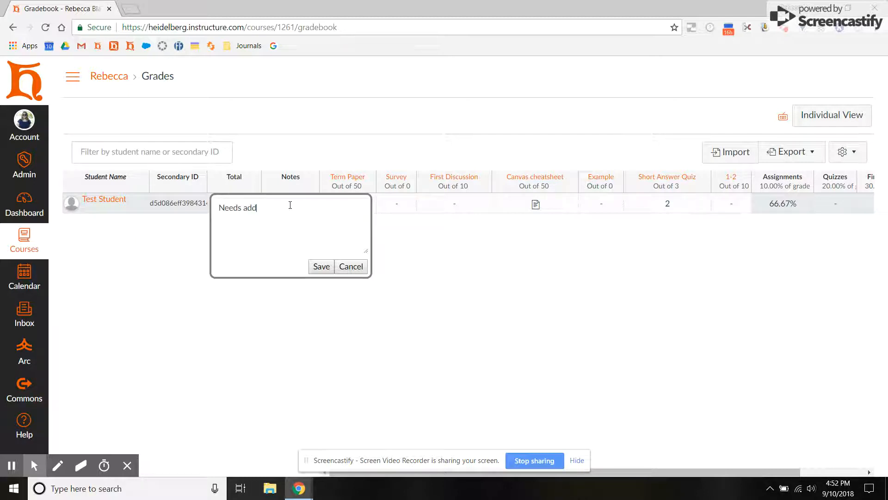
{"action": "type", "text": "nal time on assignment"}
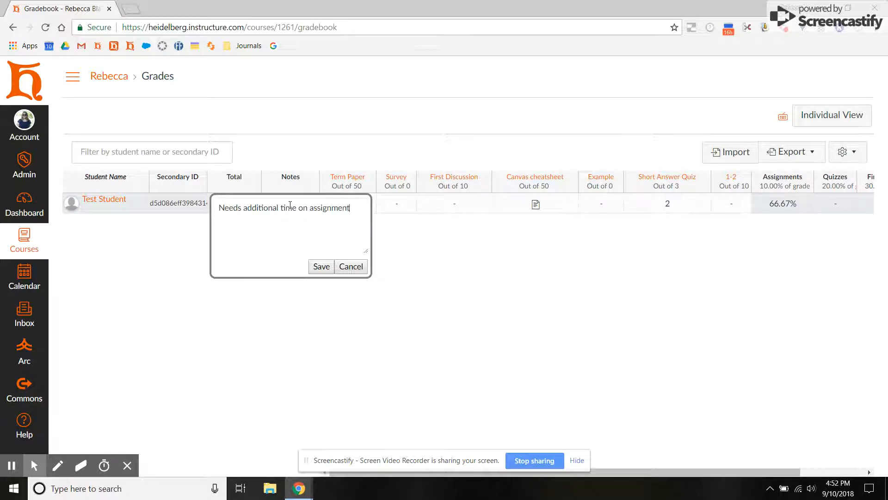
{"action": "type", "text": "s Must sit in the front row"}
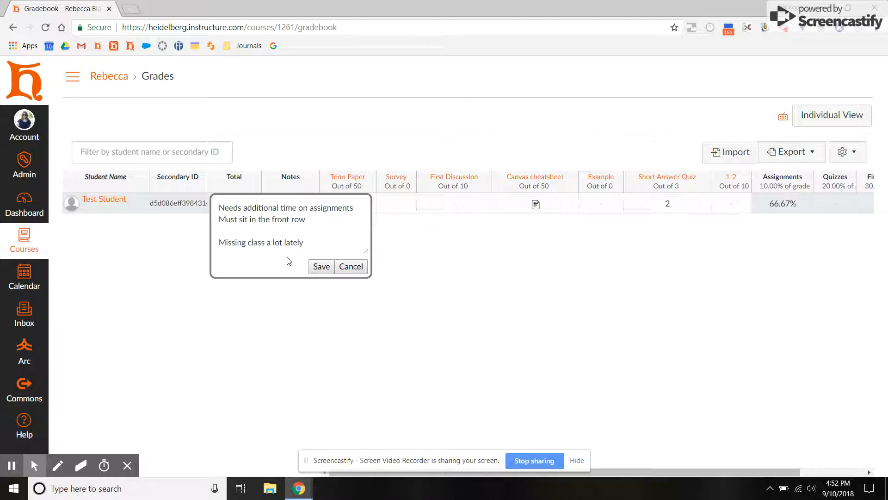
{"action": "left_click", "coordinate": [321, 267]}
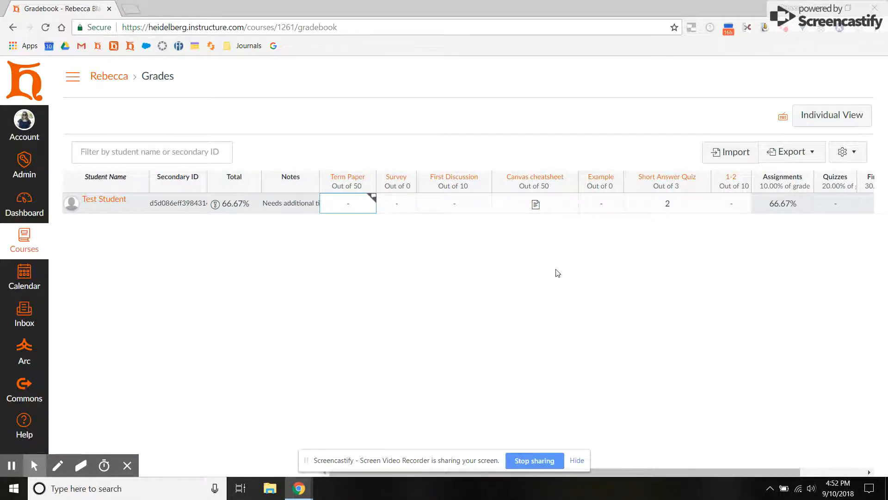
{"action": "scroll", "coordinate": [528, 283], "scroll_direction": "right", "scroll_amount": 2}
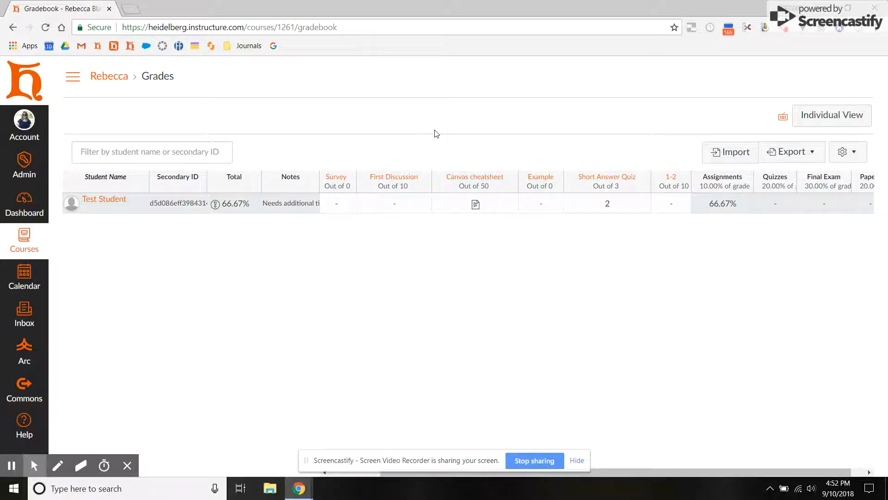
Step: Examine the test student's Canvas cheatsheet cell and its submission details in the gradebook, including the grade field and submitted file
{"action": "left_click", "coordinate": [475, 206]}
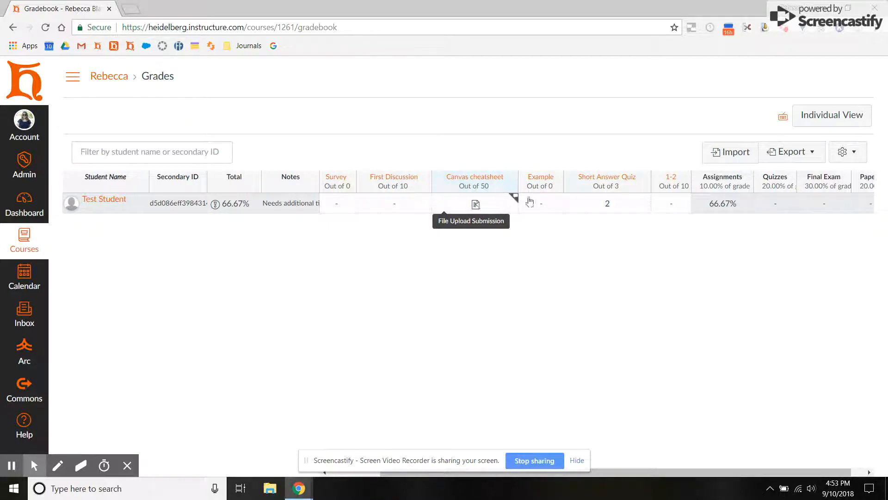
{"action": "left_click", "coordinate": [597, 206]}
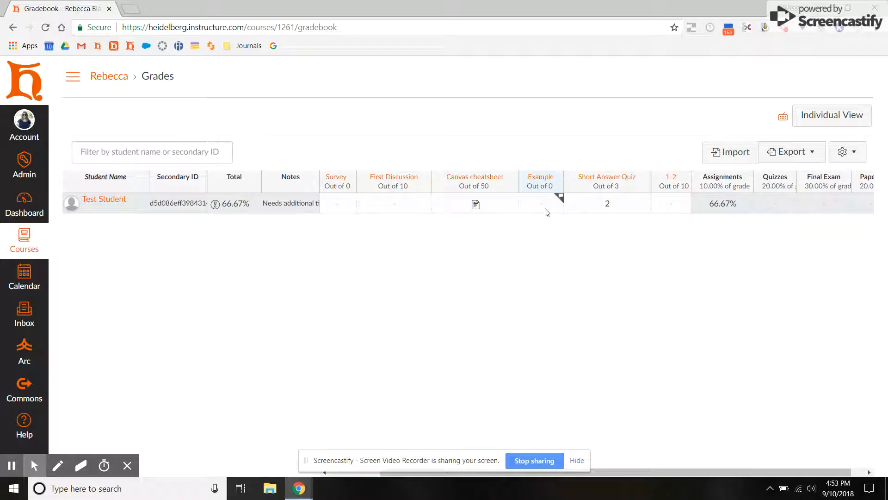
{"action": "left_click", "coordinate": [476, 207]}
{"action": "left_click", "coordinate": [474, 205]}
{"action": "left_click", "coordinate": [474, 205]}
{"action": "left_click", "coordinate": [475, 205]}
{"action": "left_click", "coordinate": [445, 205]}
{"action": "left_click", "coordinate": [509, 206]}
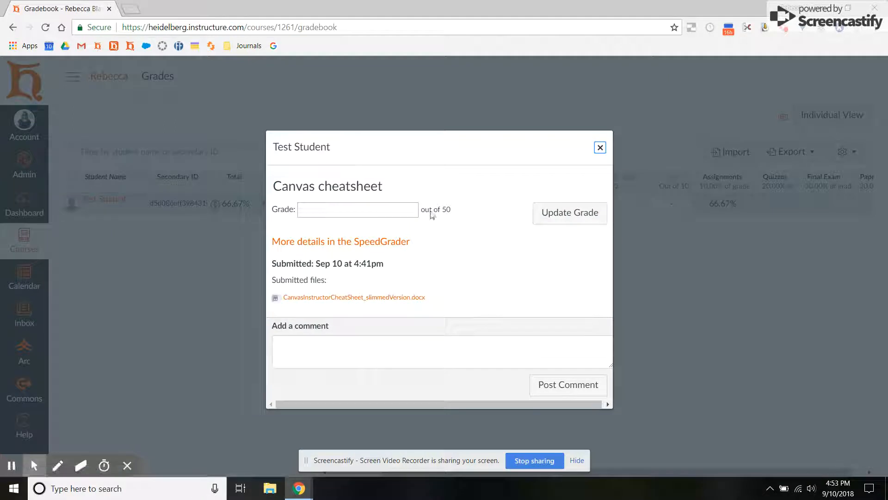
{"action": "left_click", "coordinate": [403, 210]}
{"action": "left_click", "coordinate": [601, 148]}
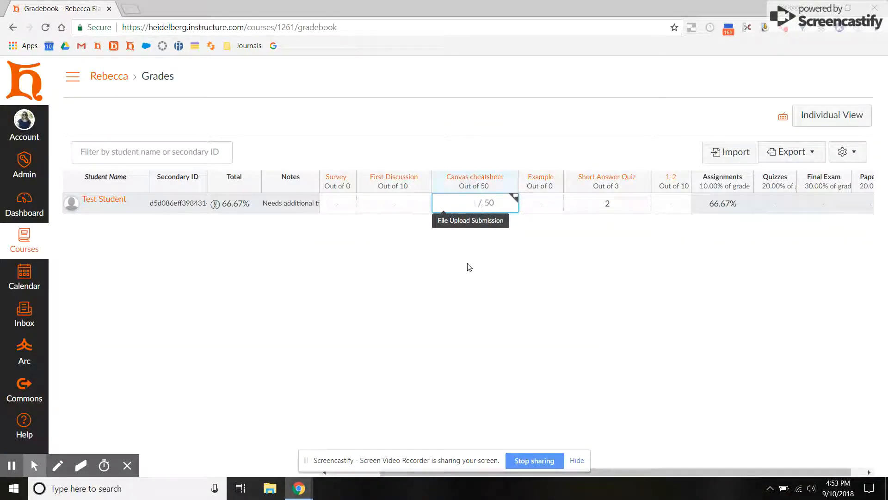
Step: Open the Canvas cheatsheet assignment from the gradebook, load it in SpeedGrader and look through both pages of the submitted document
{"action": "left_click", "coordinate": [477, 178]}
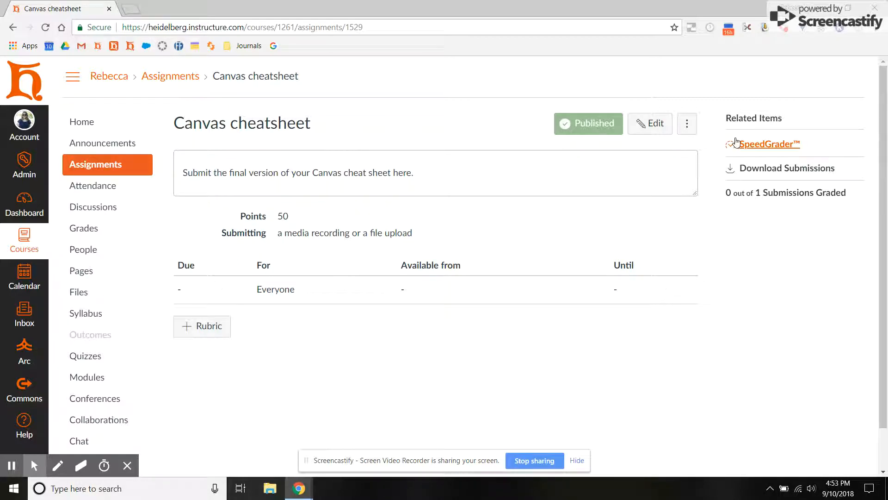
{"action": "left_click", "coordinate": [757, 146]}
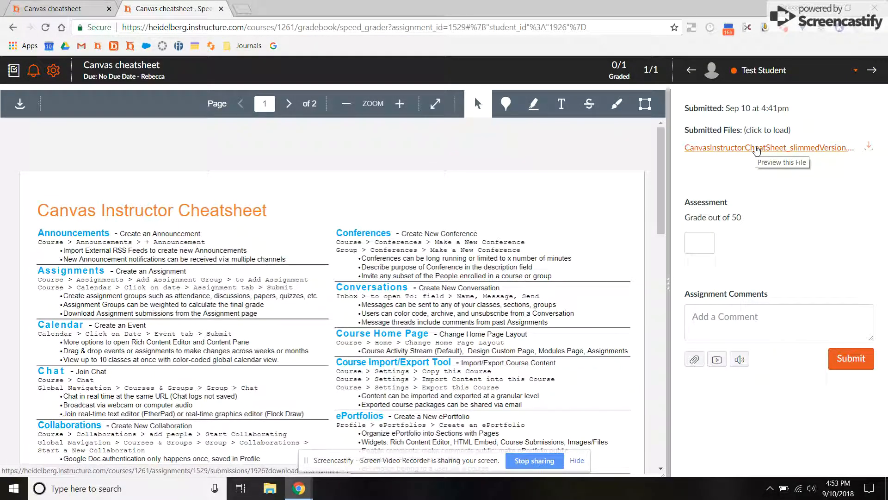
{"action": "scroll", "coordinate": [492, 293], "scroll_direction": "down", "scroll_amount": 15}
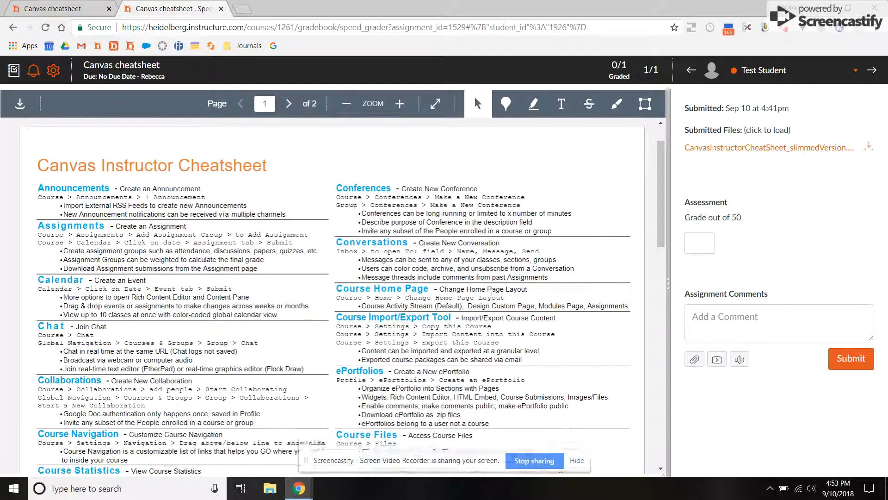
{"action": "scroll", "coordinate": [492, 293], "scroll_direction": "down", "scroll_amount": 6}
{"action": "scroll", "coordinate": [492, 293], "scroll_direction": "up", "scroll_amount": 20}
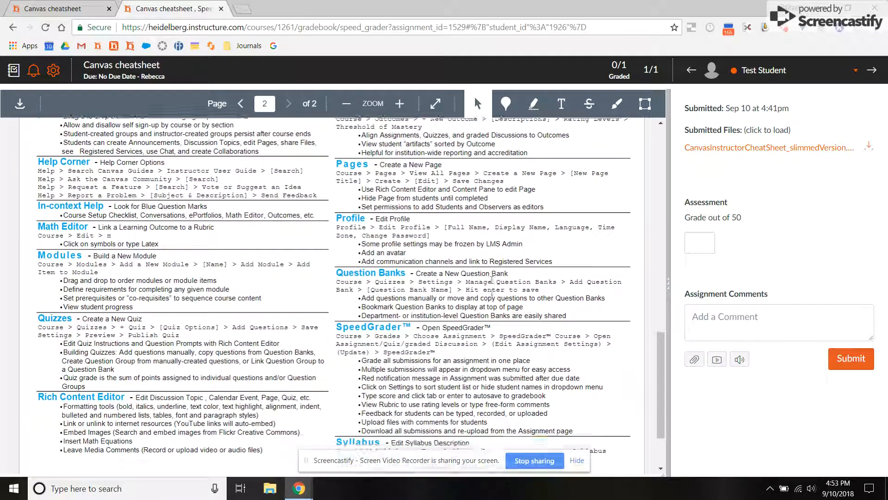
{"action": "scroll", "coordinate": [492, 293], "scroll_direction": "down", "scroll_amount": 2}
{"action": "scroll", "coordinate": [492, 294], "scroll_direction": "up", "scroll_amount": 1}
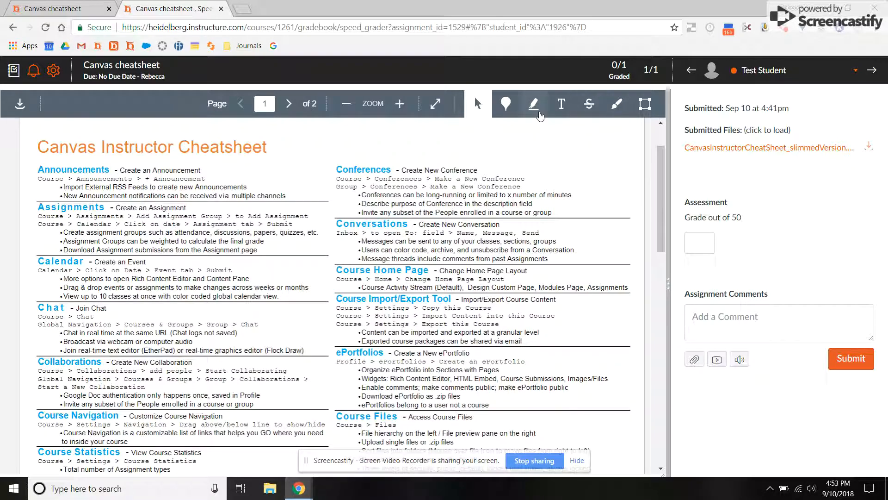
Step: Highlight the Conferences section on page 1 in red and attach the comment "Nice job here" to it
{"action": "left_click", "coordinate": [534, 104]}
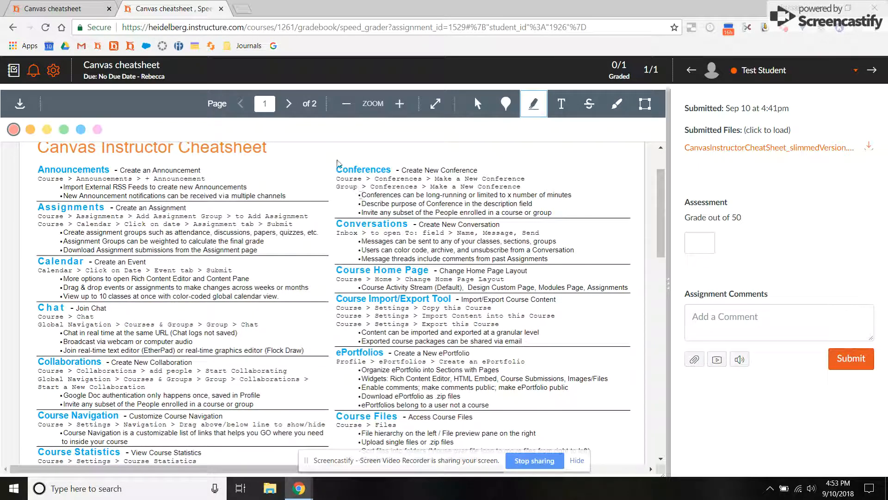
{"action": "mouse_move", "coordinate": [336, 168]}
{"action": "left_mouse_down"}
{"action": "mouse_move", "coordinate": [556, 196]}
{"action": "mouse_move", "coordinate": [591, 210]}
{"action": "left_mouse_up"}
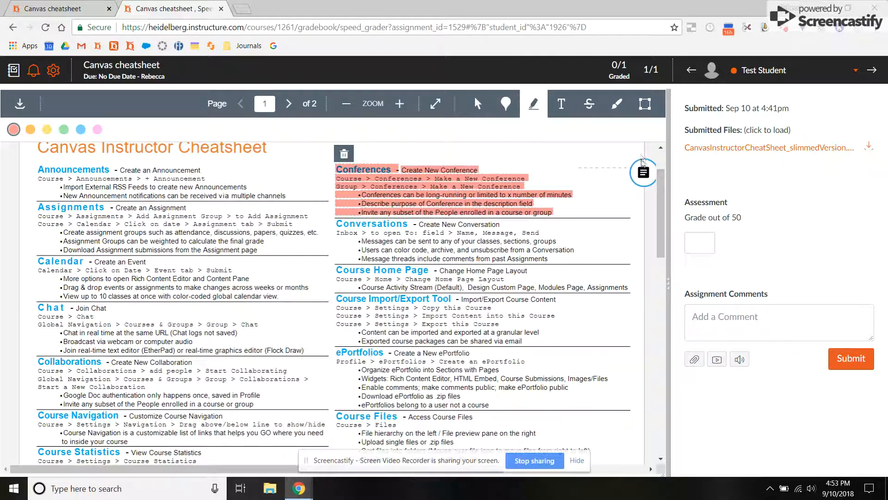
{"action": "left_click", "coordinate": [643, 172]}
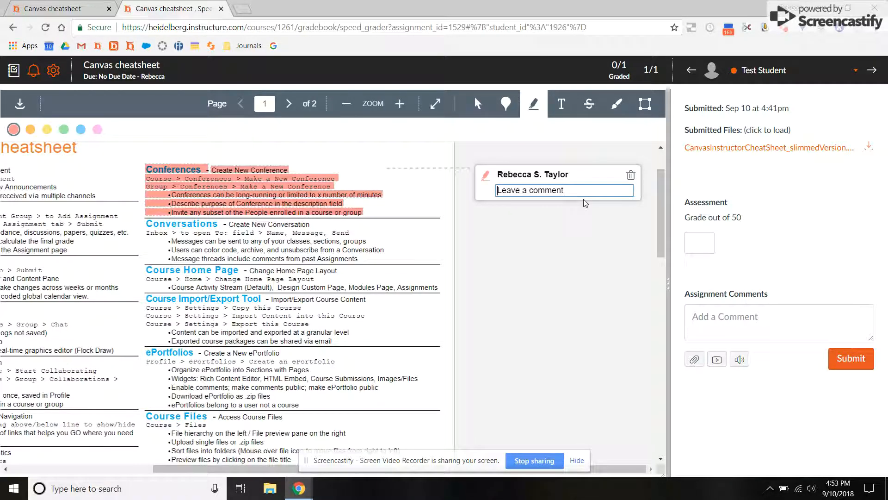
{"action": "type", "text": "Nice job here"}
{"action": "left_click", "coordinate": [586, 204]}
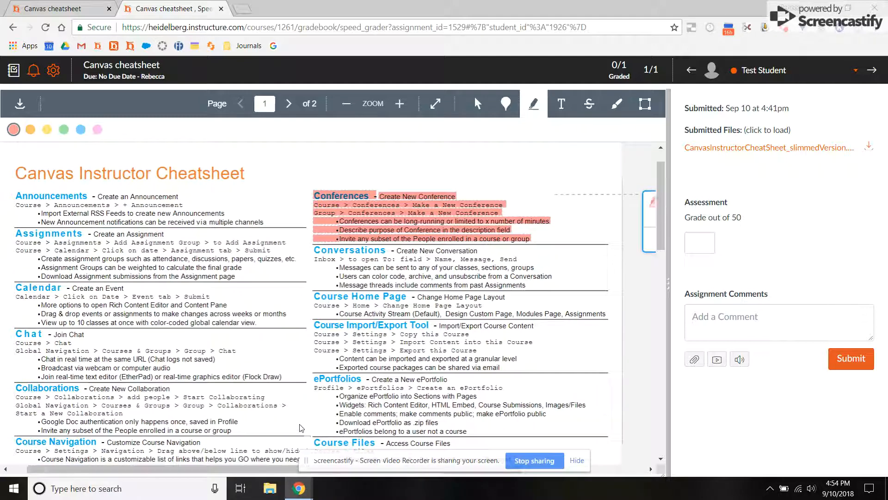
Step: Strike out "Instructor" in the document title in red and draw a green freehand circle around the Calendar heading
{"action": "left_click", "coordinate": [589, 104]}
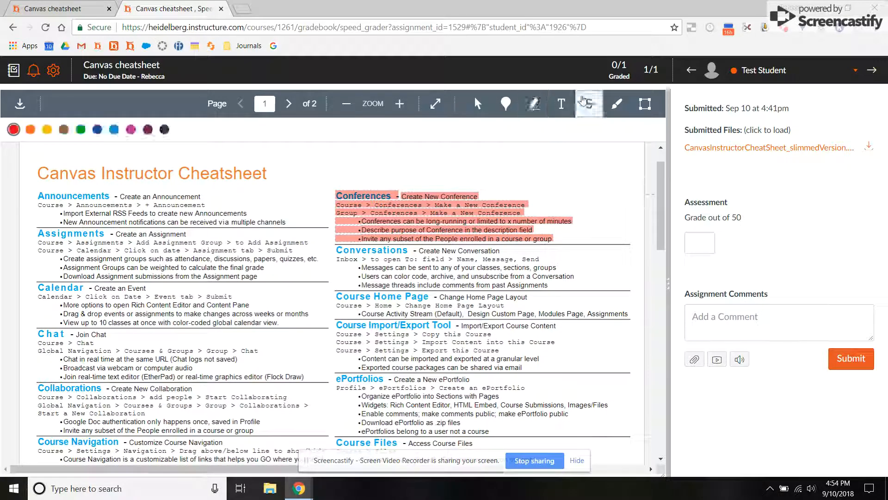
{"action": "left_click_drag", "start_coordinate": [174, 171], "coordinate": [97, 172]}
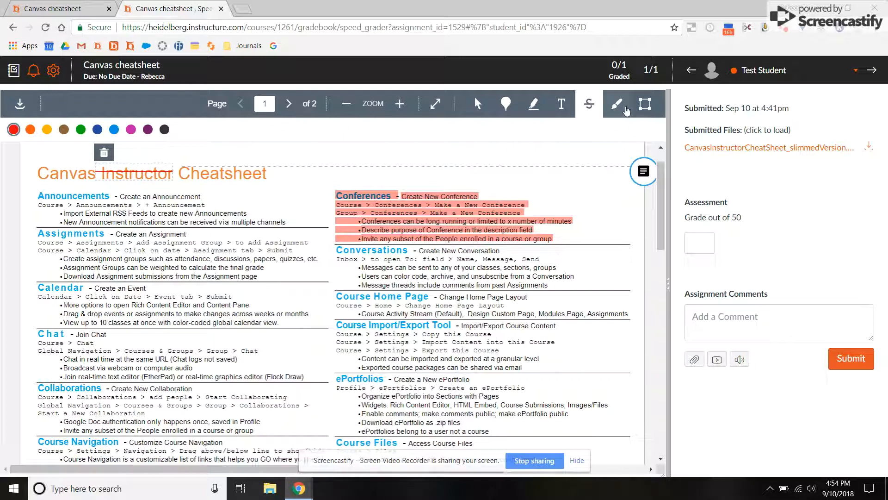
{"action": "left_click", "coordinate": [622, 109]}
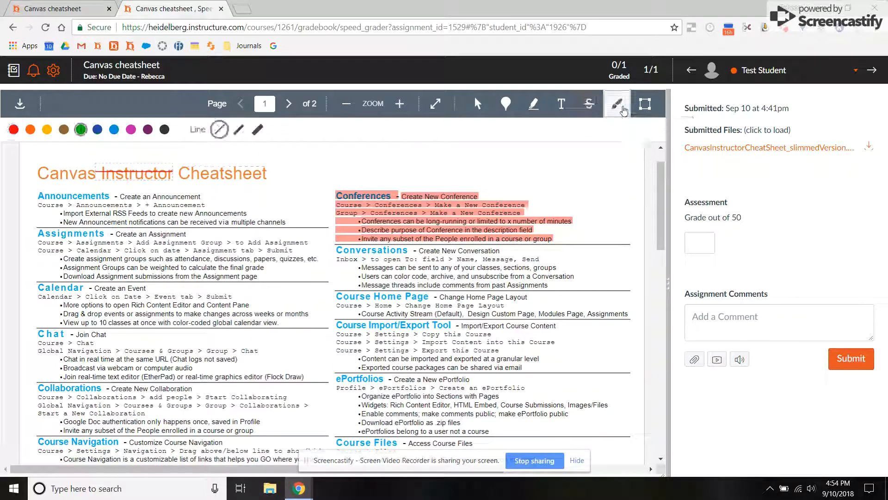
{"action": "mouse_move", "coordinate": [62, 255]}
{"action": "left_mouse_down"}
{"action": "mouse_move", "coordinate": [52, 263]}
{"action": "mouse_move", "coordinate": [76, 319]}
{"action": "mouse_move", "coordinate": [86, 272]}
{"action": "mouse_move", "coordinate": [58, 260]}
{"action": "left_mouse_up"}
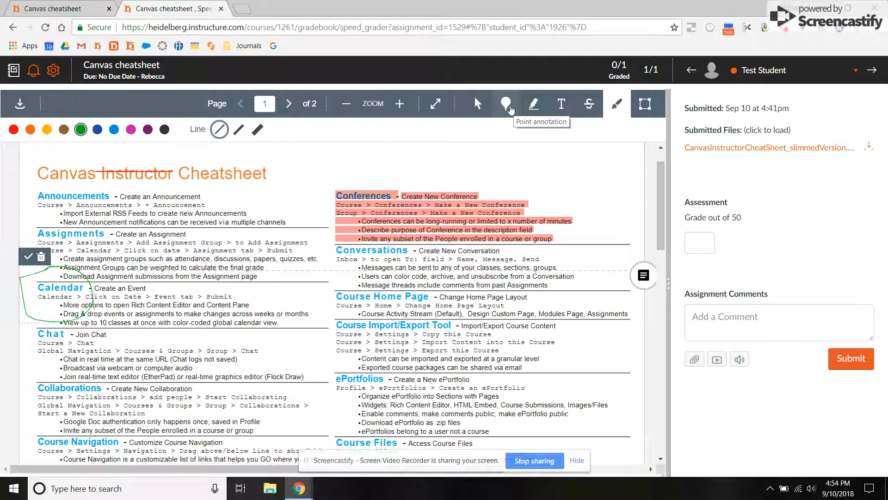
Step: Place a blue point annotation at the Course Import/Export Tool heading with the comment "Fix this -- update"
{"action": "left_click", "coordinate": [504, 109]}
{"action": "left_click", "coordinate": [478, 168]}
{"action": "left_click", "coordinate": [450, 324]}
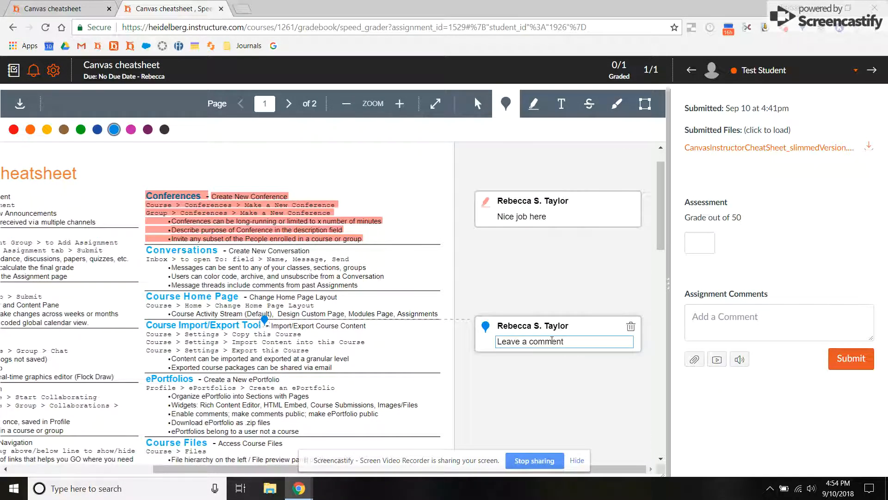
{"action": "type", "text": "Fix this -- updat"}
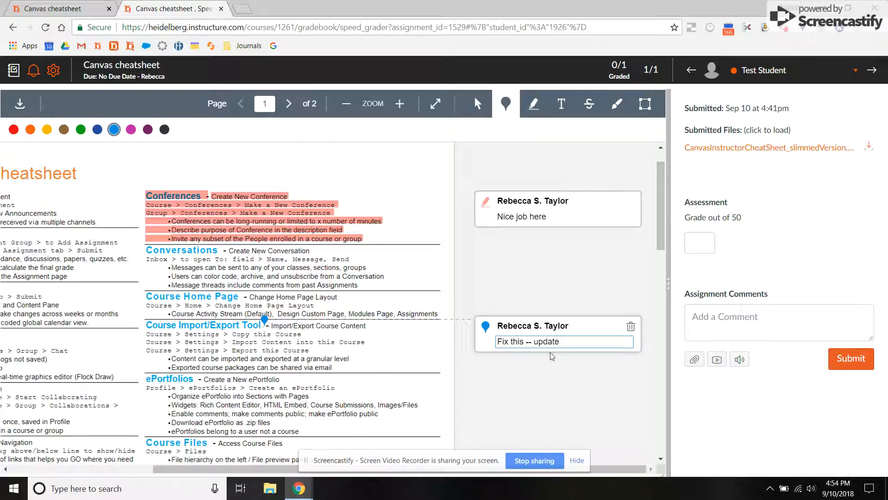
{"action": "type", "text": "e"}
{"action": "key", "text": "Return"}
{"action": "scroll", "coordinate": [398, 347], "scroll_direction": "left", "scroll_amount": 4}
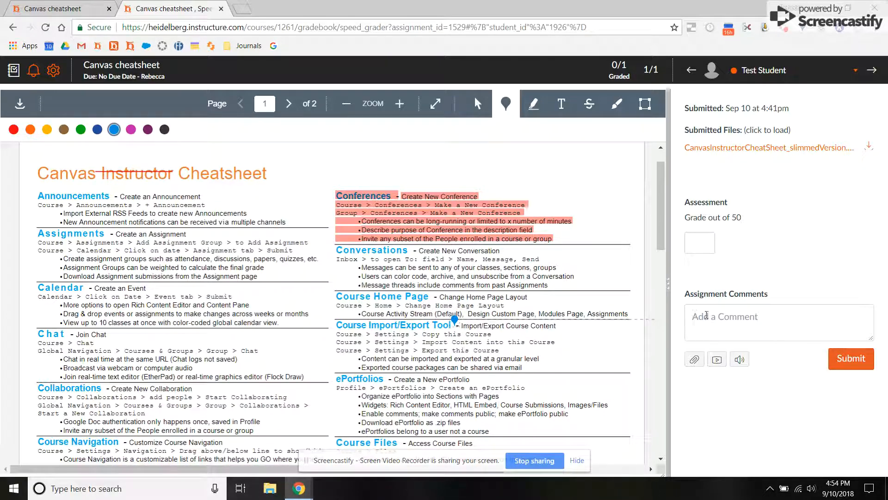
Step: Examine the file attachment and media recording options for the assignment comment without adding anything
{"action": "left_click", "coordinate": [740, 318]}
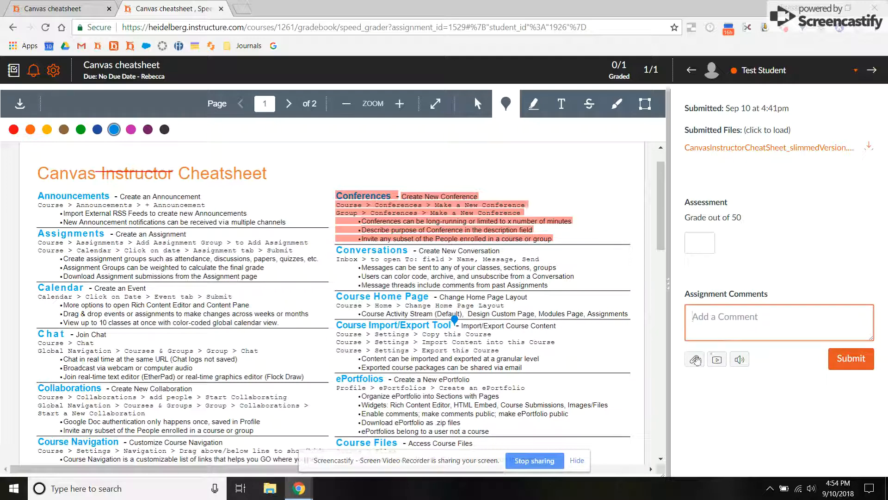
{"action": "left_click", "coordinate": [694, 359]}
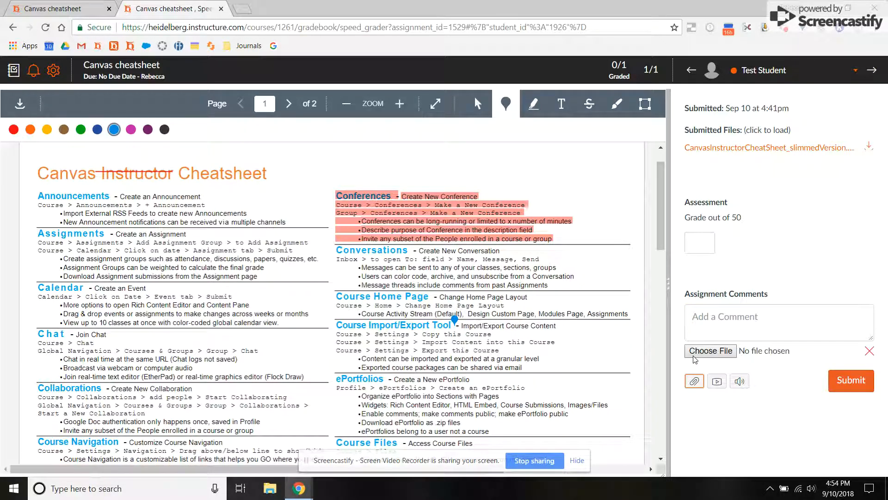
{"action": "left_click", "coordinate": [703, 352]}
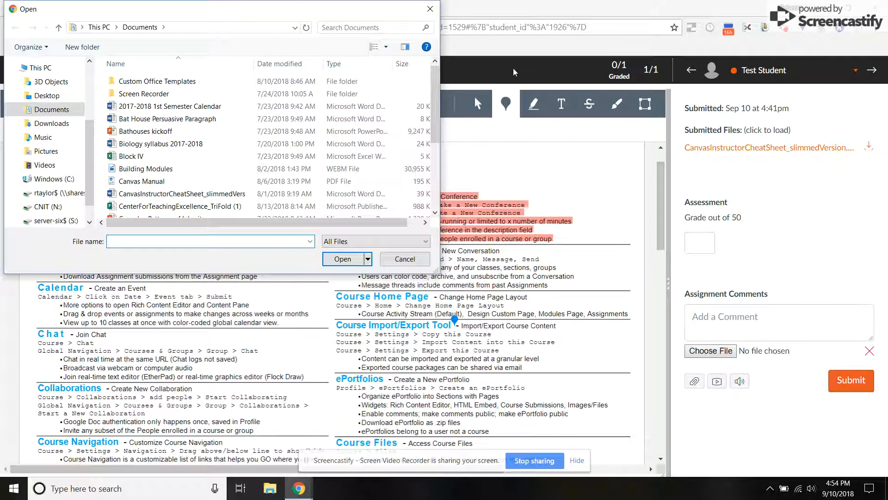
{"action": "left_click", "coordinate": [431, 9]}
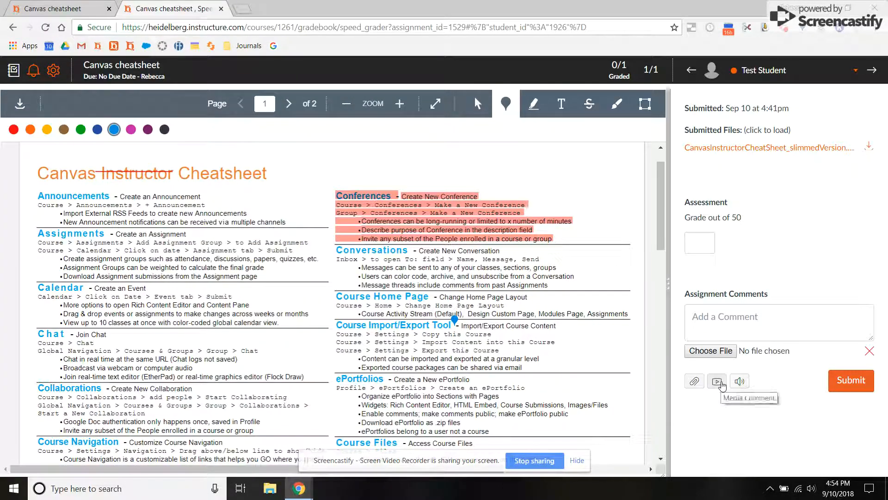
{"action": "left_click", "coordinate": [721, 384]}
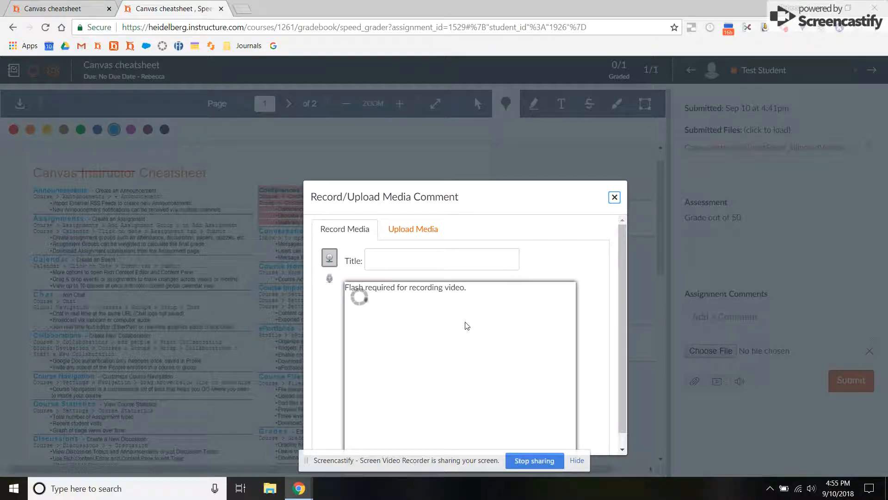
{"action": "left_click", "coordinate": [615, 198]}
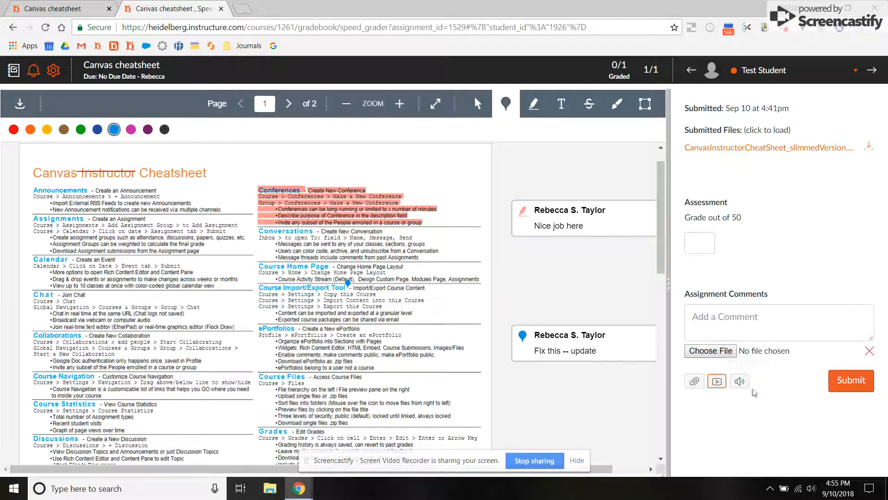
Step: Dictate the assignment comment "nice job. Please make some changes and resubmit by tomorrow." with Speech to Text, remove its leading blank space and submit it
{"action": "left_click", "coordinate": [740, 383]}
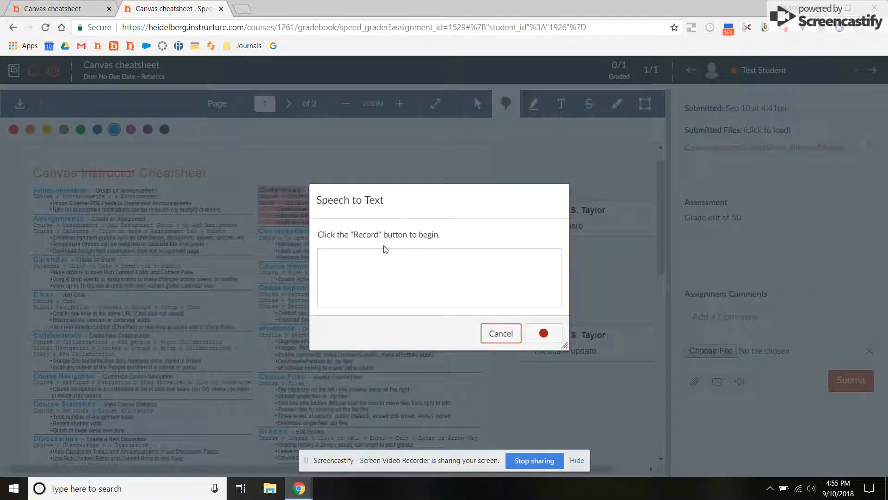
{"action": "left_click", "coordinate": [543, 334]}
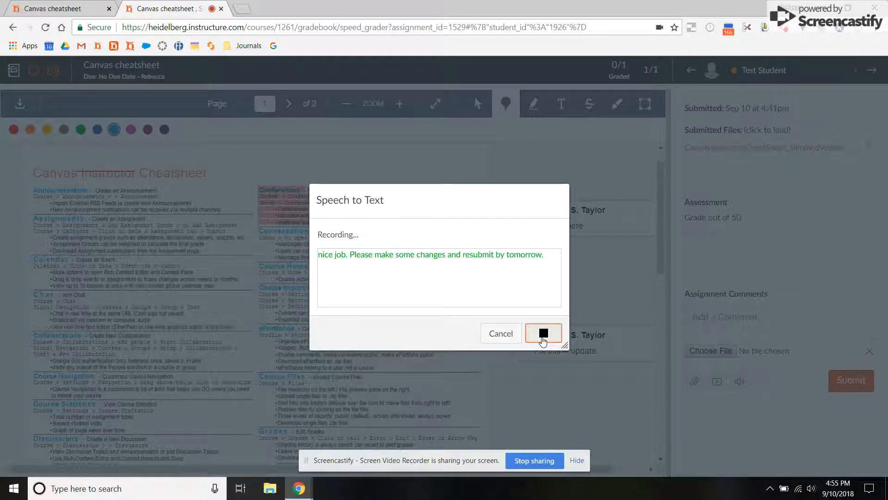
{"action": "left_click", "coordinate": [543, 334]}
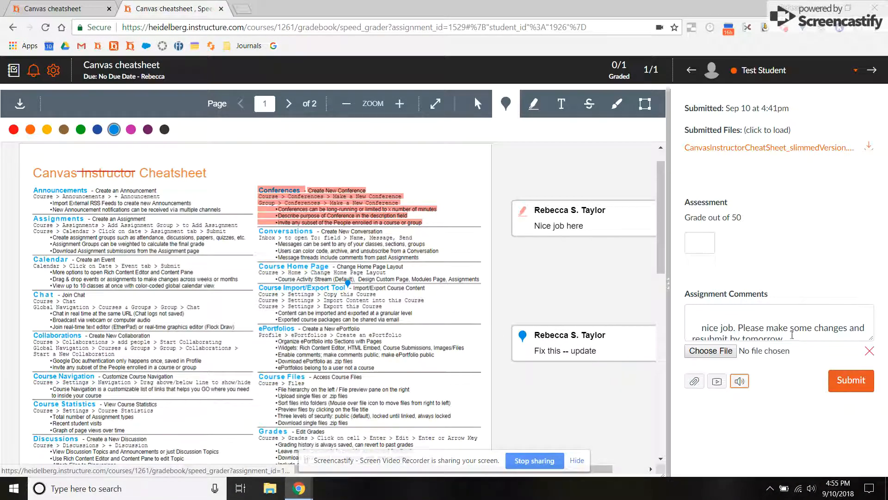
{"action": "left_click_drag", "start_coordinate": [703, 328], "coordinate": [686, 307]}
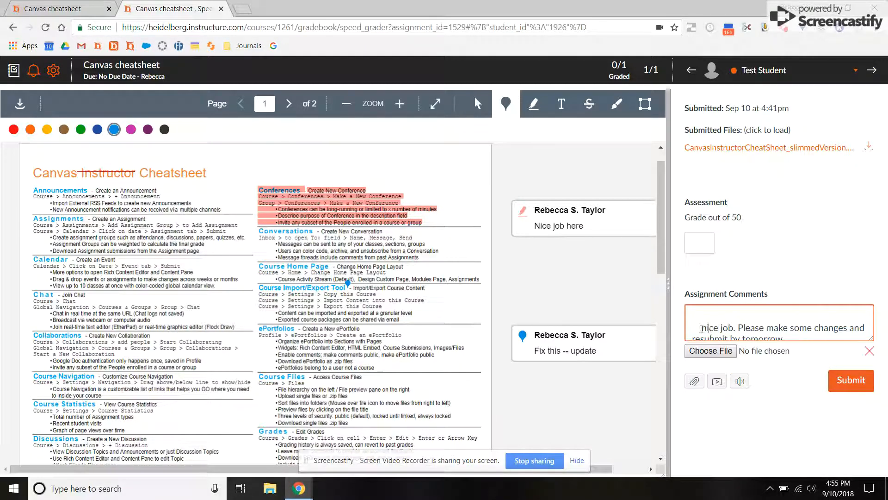
{"action": "key", "text": "BackSpace"}
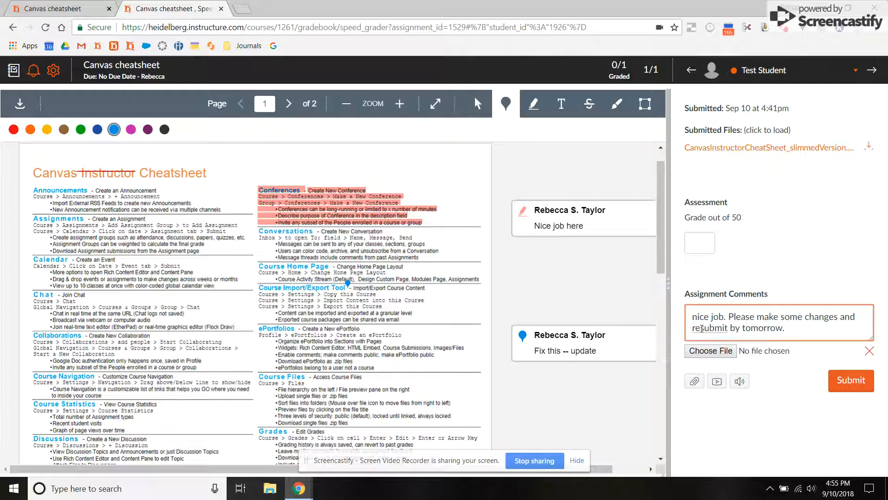
{"action": "left_click", "coordinate": [801, 334]}
{"action": "left_click", "coordinate": [841, 376]}
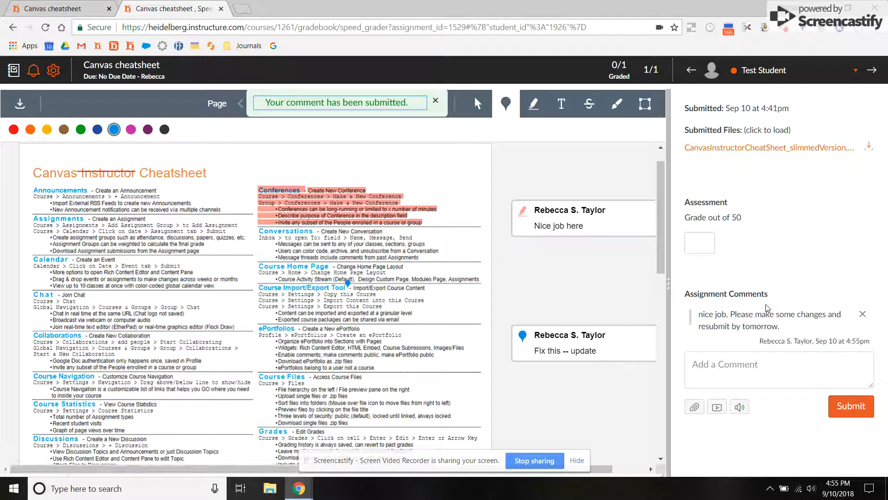
Step: Grade the cheatsheet submission 45 out of 50, submit it and close SpeedGrader to return to the assignment page
{"action": "left_click", "coordinate": [703, 239]}
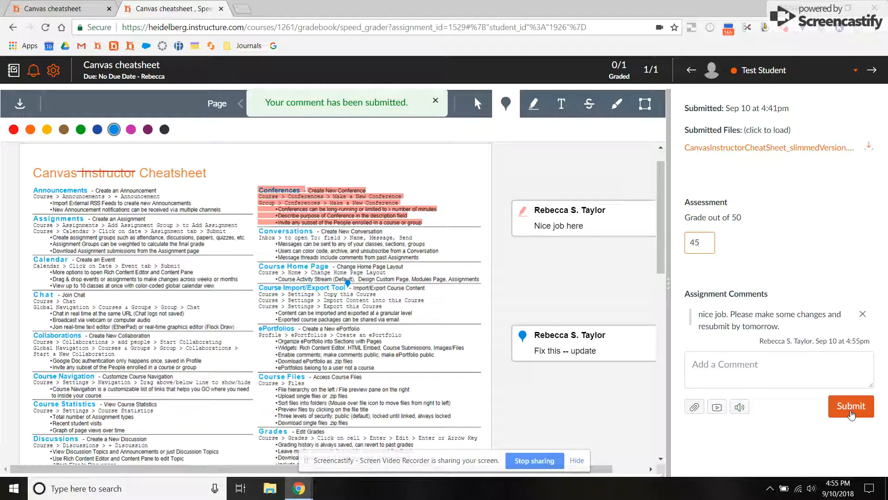
{"action": "left_click", "coordinate": [852, 413]}
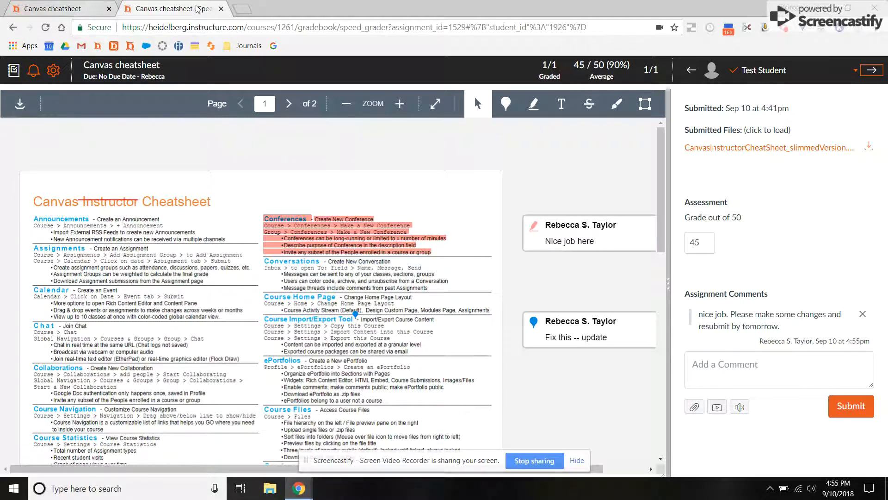
{"action": "left_click", "coordinate": [221, 8]}
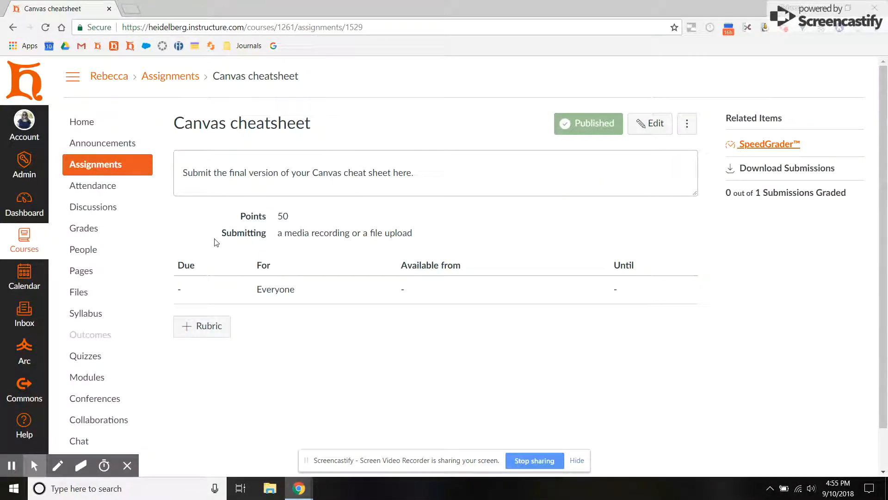
Step: Enter Student View from the course home page and look over the test student's grade list
{"action": "left_click", "coordinate": [106, 119]}
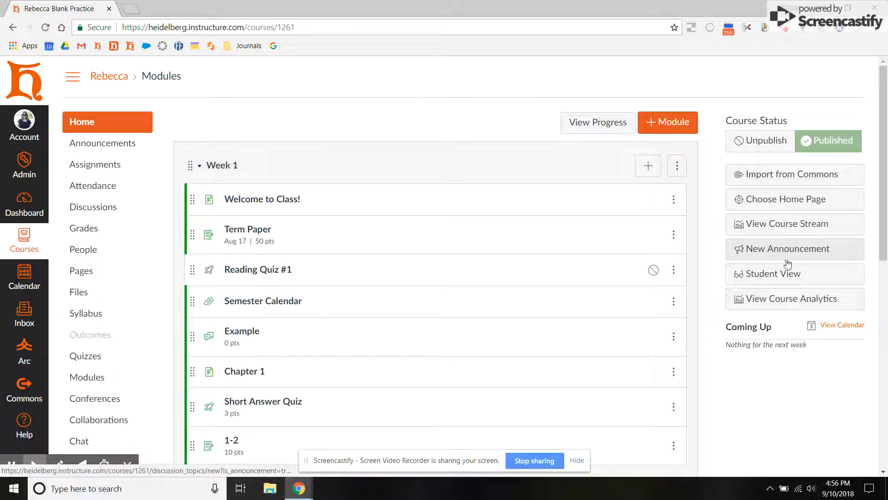
{"action": "left_click", "coordinate": [789, 280]}
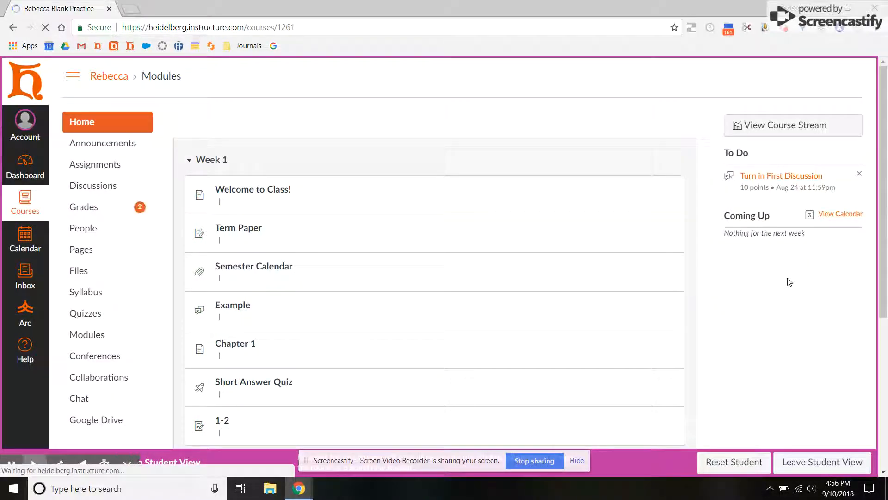
{"action": "left_click", "coordinate": [128, 213]}
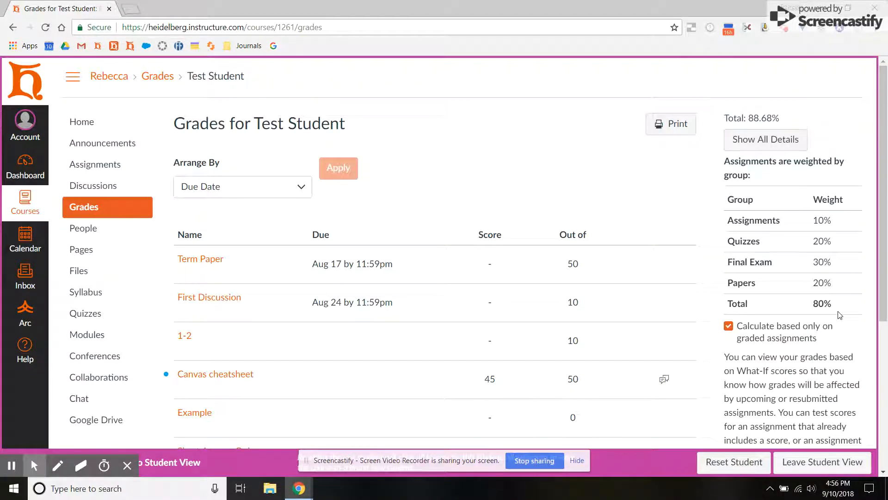
{"action": "scroll", "coordinate": [610, 366], "scroll_direction": "down", "scroll_amount": 3}
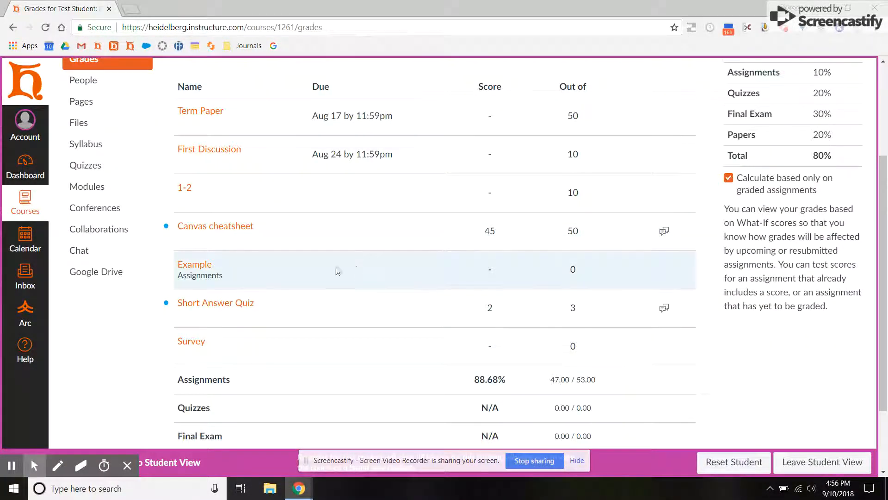
Step: Examine the test student's Canvas cheatsheet submission details, including its grade and instructor comment
{"action": "left_click", "coordinate": [237, 230]}
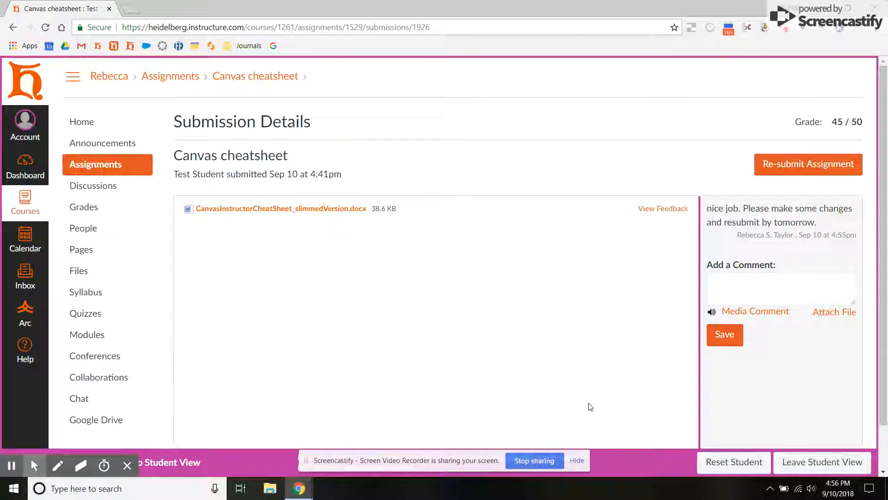
{"action": "scroll", "coordinate": [590, 406], "scroll_direction": "down", "scroll_amount": 1}
{"action": "scroll", "coordinate": [590, 407], "scroll_direction": "up", "scroll_amount": 1}
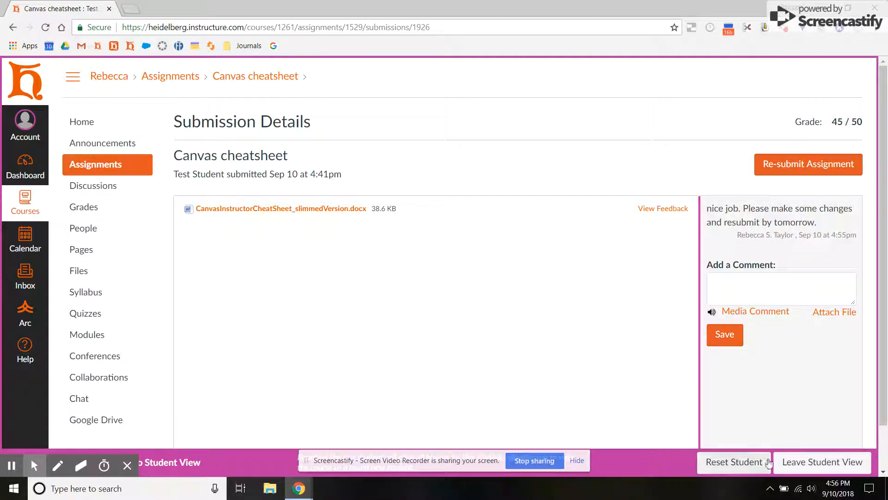
Step: Reset the test student's data, leave Student View and check the course gradebook
{"action": "left_click", "coordinate": [734, 463]}
{"action": "left_click", "coordinate": [799, 463]}
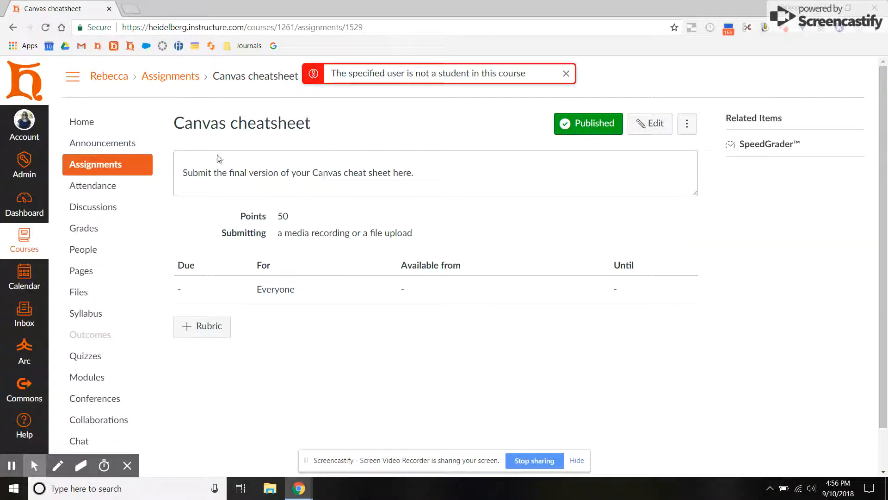
{"action": "left_click", "coordinate": [107, 235]}
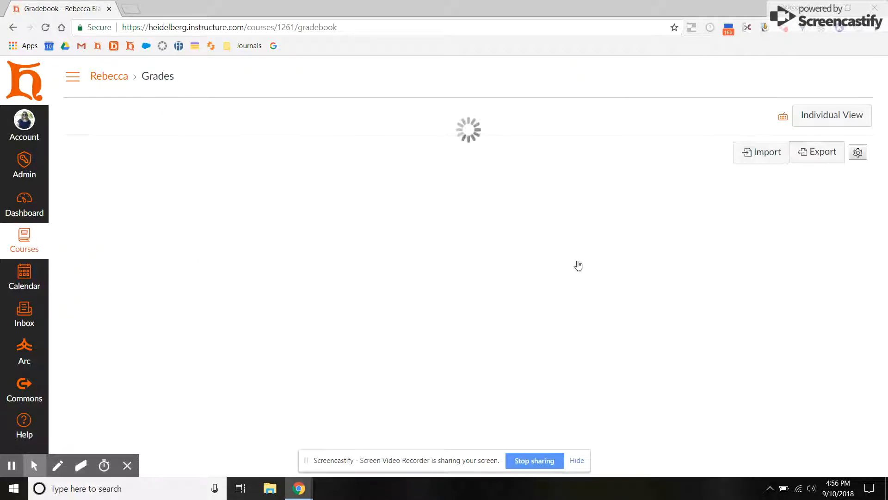
Step: Return to the course home page, re-enter Student View and open the test student's grades
{"action": "left_click", "coordinate": [73, 77]}
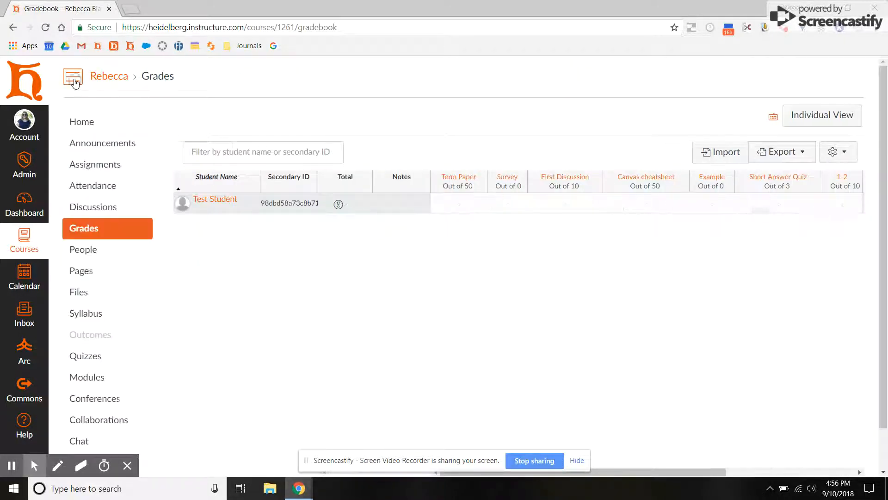
{"action": "left_click", "coordinate": [83, 123]}
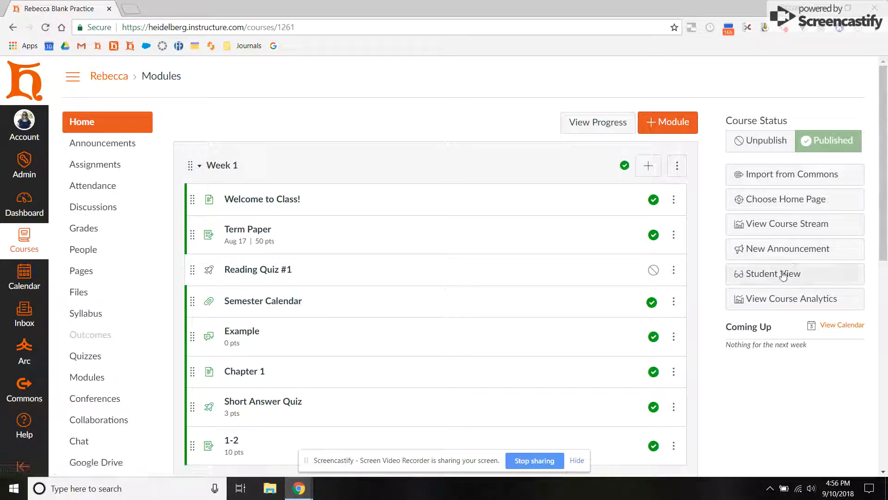
{"action": "left_click", "coordinate": [783, 274]}
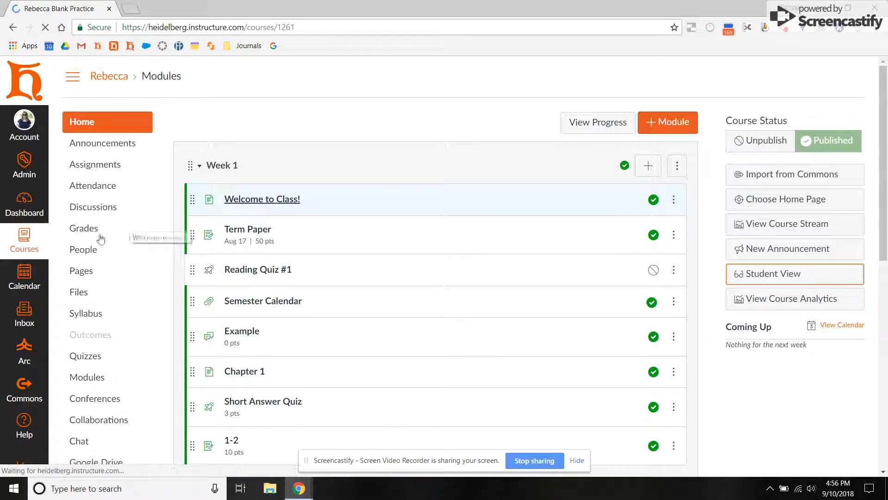
{"action": "left_click", "coordinate": [100, 219]}
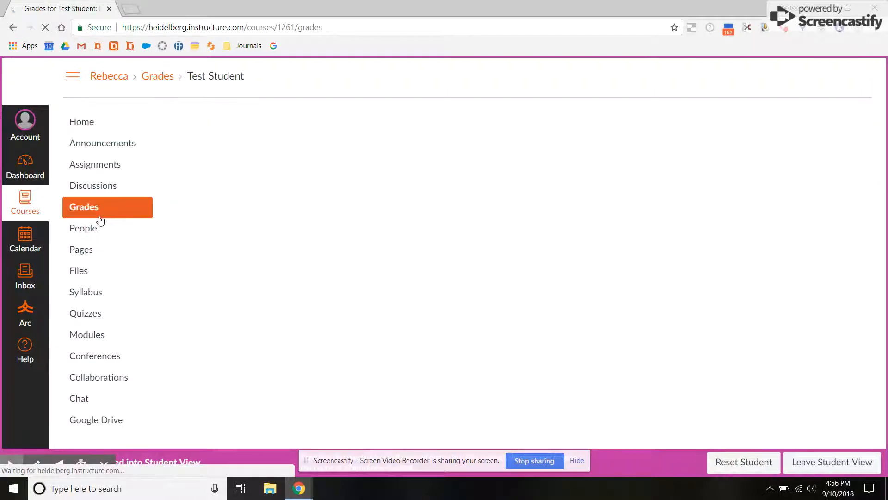
Step: Look over the reset grade list and read the explanation of What-If scores beside it
{"action": "scroll", "coordinate": [625, 416], "scroll_direction": "down", "scroll_amount": 5}
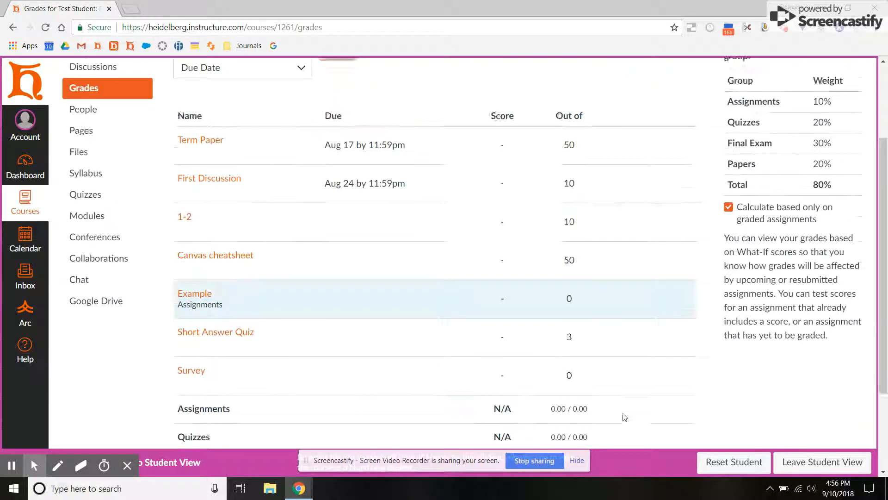
{"action": "scroll", "coordinate": [597, 231], "scroll_direction": "up", "scroll_amount": 5}
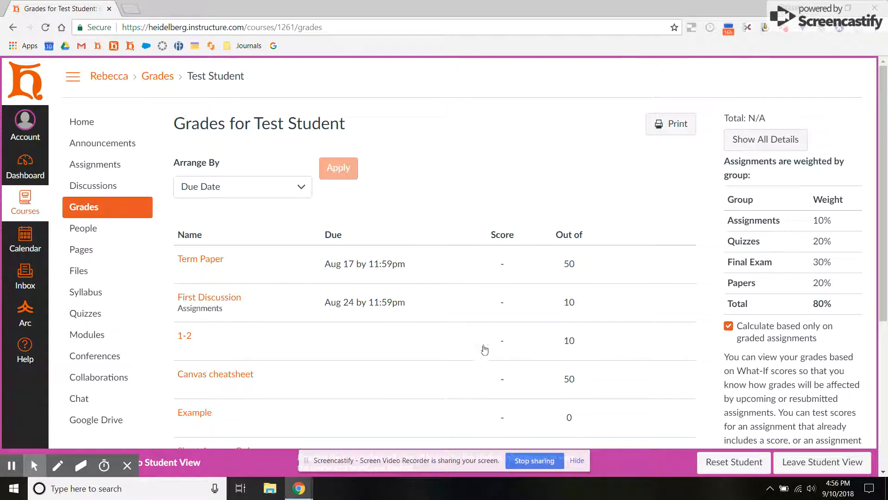
{"action": "scroll", "coordinate": [482, 357], "scroll_direction": "down", "scroll_amount": 5}
{"action": "scroll", "coordinate": [483, 358], "scroll_direction": "up", "scroll_amount": 5}
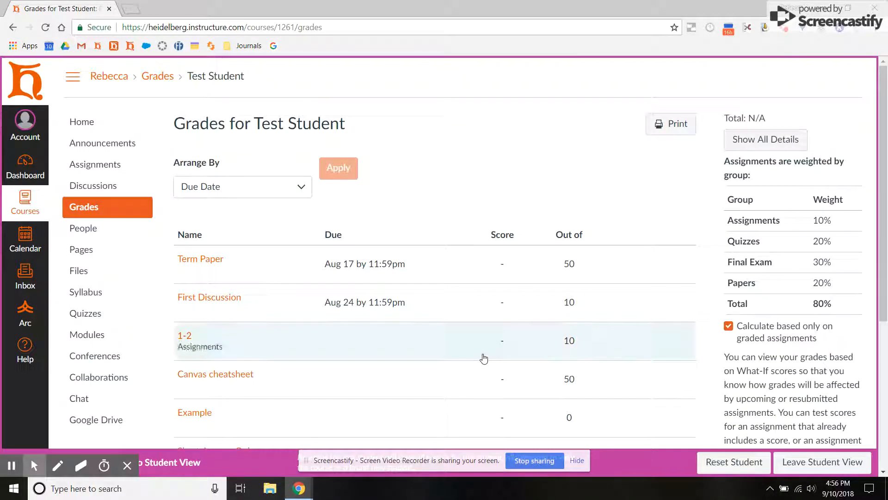
{"action": "scroll", "coordinate": [794, 345], "scroll_direction": "down", "scroll_amount": 1}
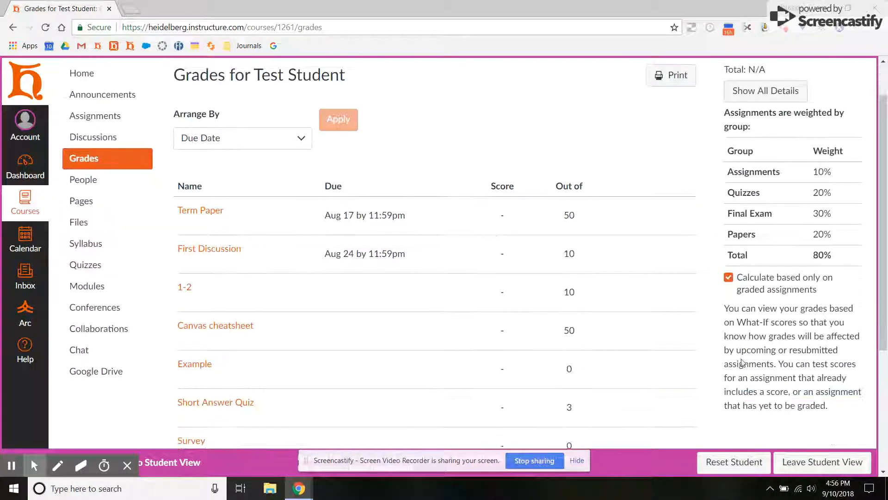
{"action": "left_click_drag", "start_coordinate": [832, 409], "coordinate": [726, 311]}
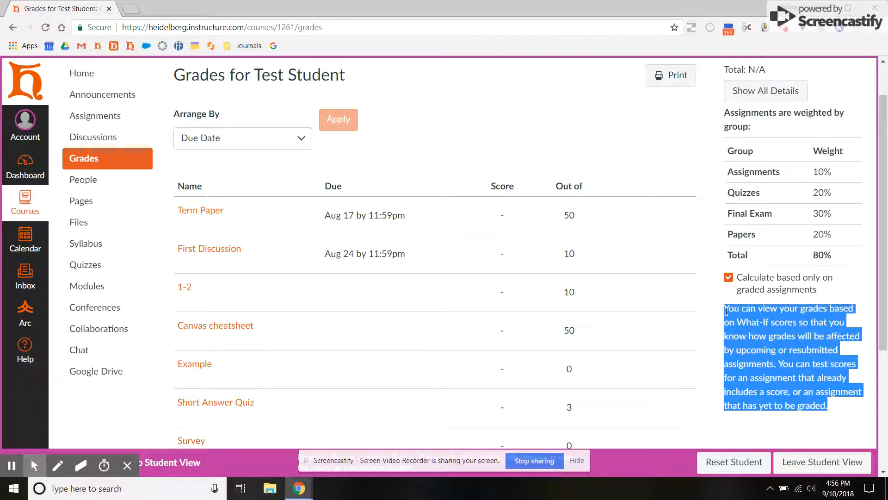
{"action": "left_click", "coordinate": [768, 363]}
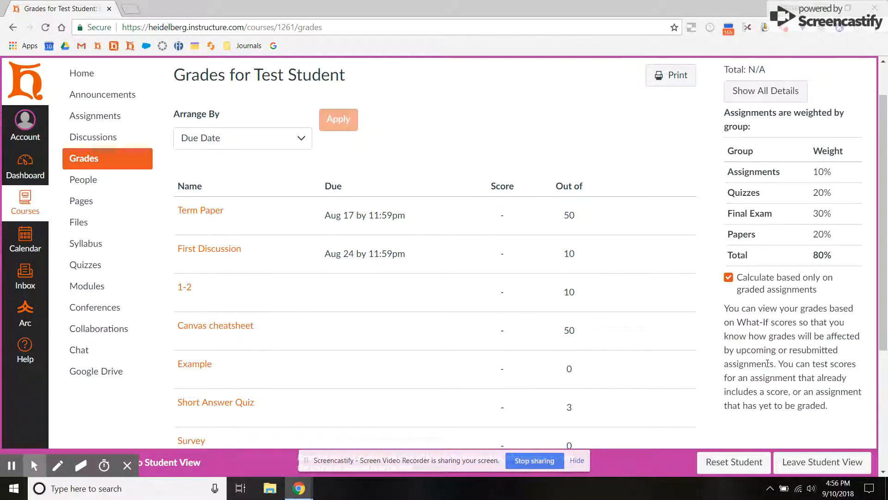
Step: Set a What-If score of 45 for the Term Paper in the student's grade list
{"action": "left_click", "coordinate": [508, 215]}
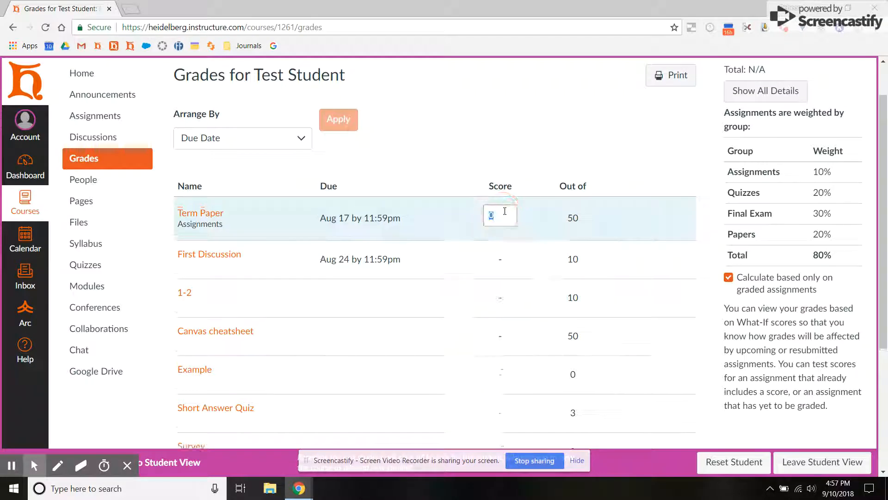
{"action": "type", "text": "45"}
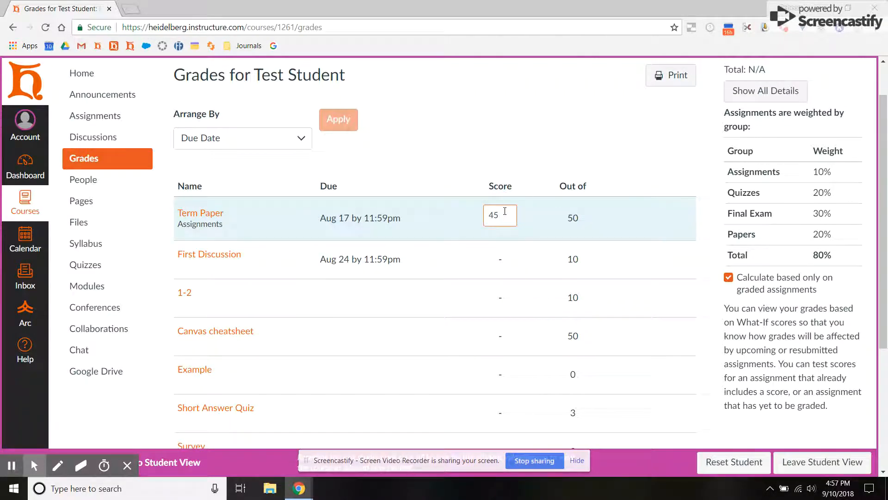
{"action": "key", "text": "Return"}
Step: Enter What-If scores of 0 for First Discussion and 48 for Canvas cheatsheet, and check the total
{"action": "left_click", "coordinate": [496, 262]}
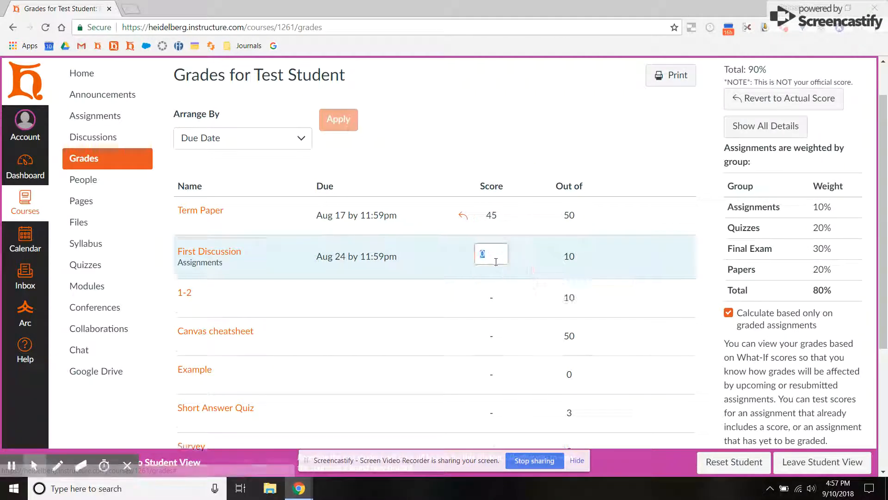
{"action": "left_click", "coordinate": [494, 346]}
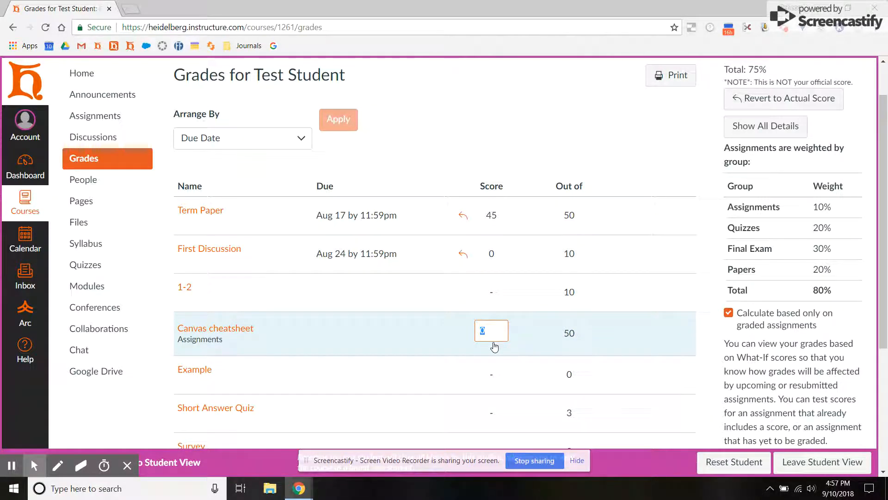
{"action": "key", "text": "Return"}
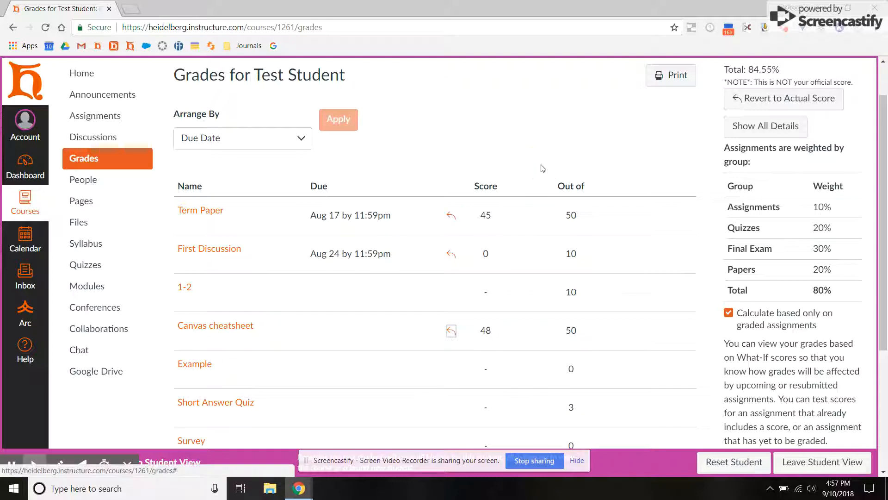
{"action": "scroll", "coordinate": [540, 169], "scroll_direction": "down", "scroll_amount": 4}
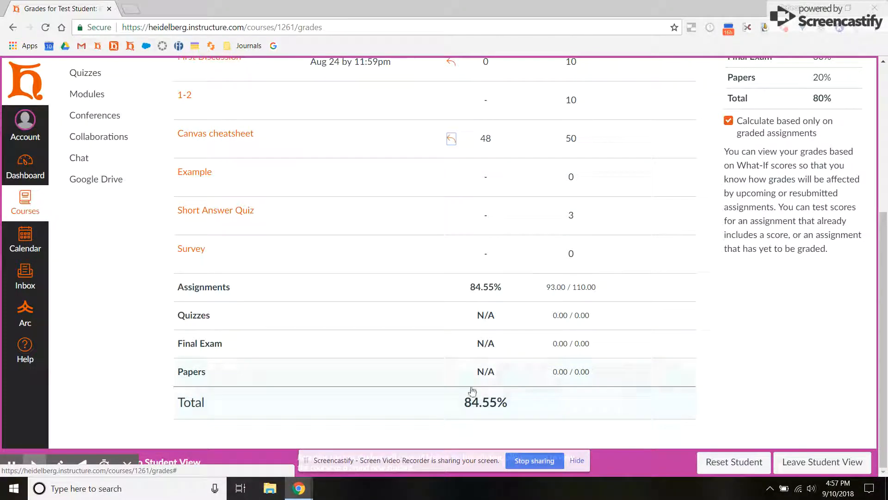
Step: Change the Canvas cheatsheet What-If score to 0
{"action": "left_click", "coordinate": [492, 141]}
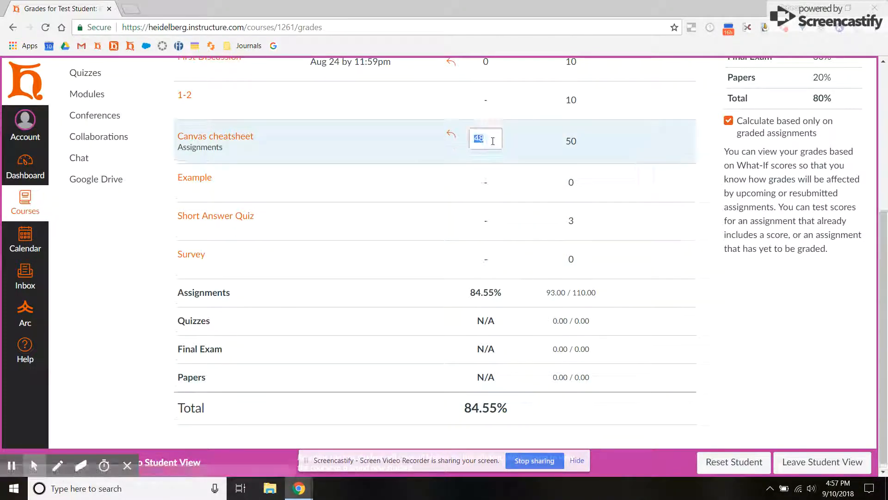
{"action": "type", "text": "0"}
{"action": "key", "text": "Return"}
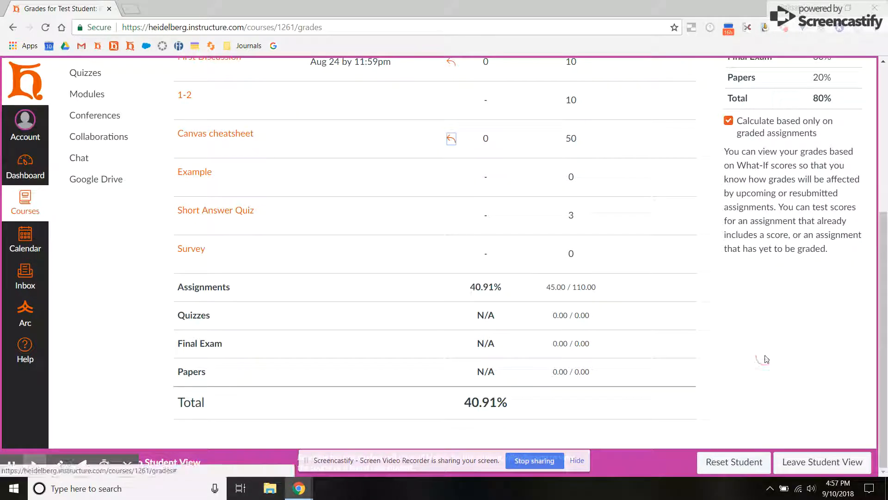
Step: Change the Canvas cheatsheet What-If score to 45 and check the resulting total
{"action": "left_click", "coordinate": [481, 139]}
{"action": "scroll", "coordinate": [481, 146], "scroll_direction": "up", "scroll_amount": 2}
{"action": "type", "text": "45"}
{"action": "key", "text": "Return"}
{"action": "scroll", "coordinate": [582, 355], "scroll_direction": "down", "scroll_amount": 2}
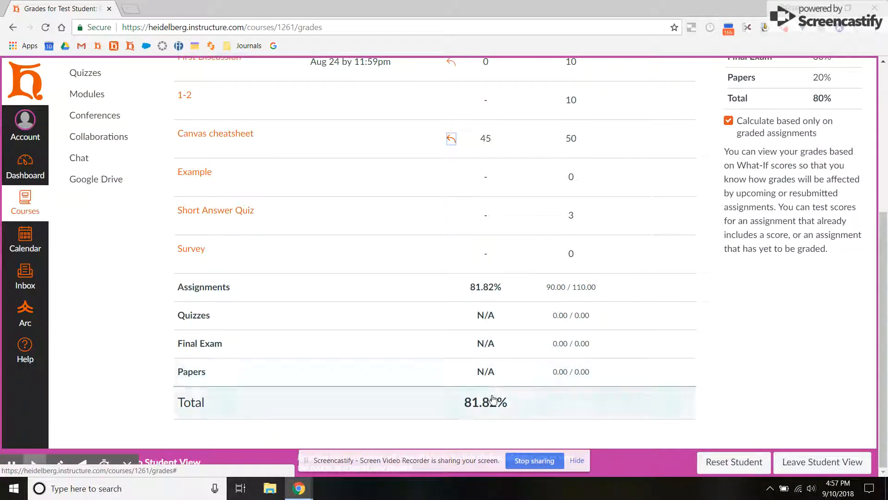
Step: Change the First Discussion What-If score to 10
{"action": "scroll", "coordinate": [455, 222], "scroll_direction": "up", "scroll_amount": 4}
{"action": "scroll", "coordinate": [473, 212], "scroll_direction": "down", "scroll_amount": 1}
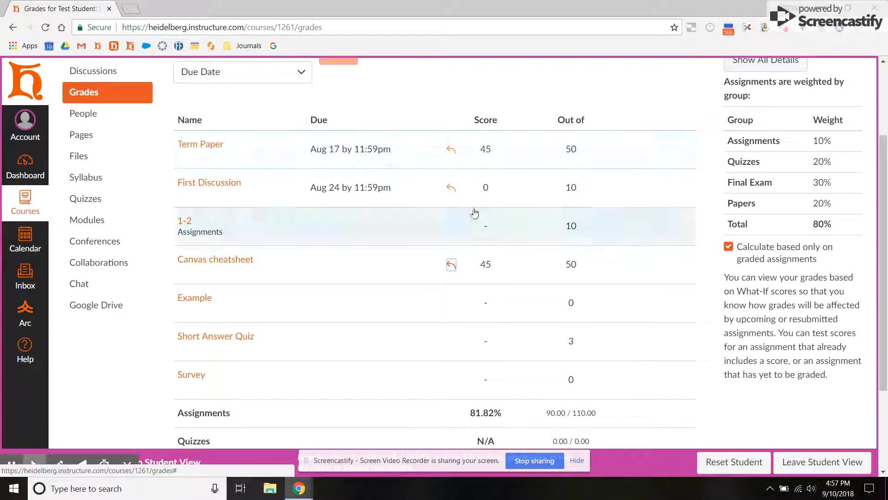
{"action": "left_click", "coordinate": [488, 187]}
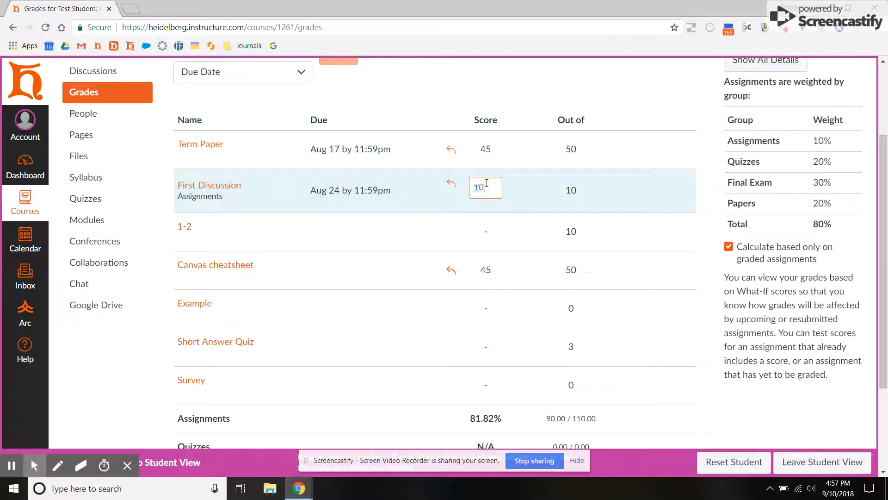
{"action": "type", "text": "10"}
{"action": "key", "text": "Return"}
Step: Examine the What-If scores, the assignment group percentages and the overall total on the grades page
{"action": "scroll", "coordinate": [515, 313], "scroll_direction": "down", "scroll_amount": 3}
{"action": "scroll", "coordinate": [518, 317], "scroll_direction": "up", "scroll_amount": 5}
{"action": "scroll", "coordinate": [517, 317], "scroll_direction": "down", "scroll_amount": 5}
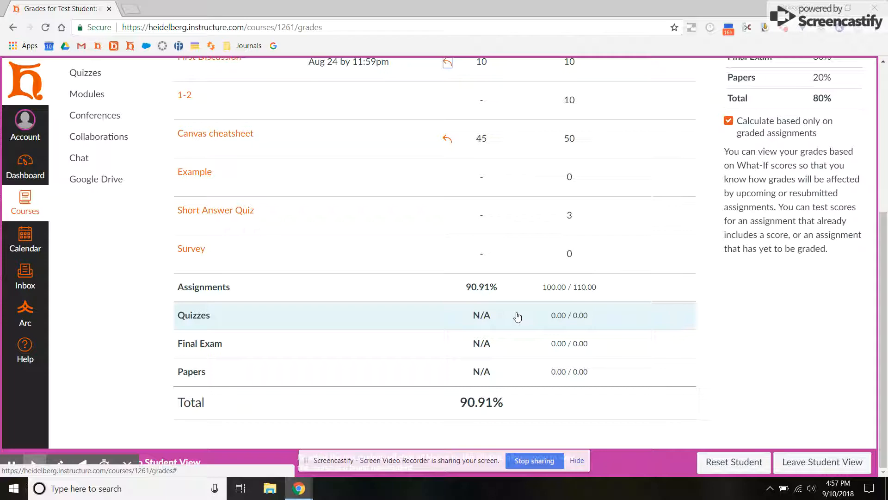
{"action": "scroll", "coordinate": [518, 317], "scroll_direction": "up", "scroll_amount": 5}
{"action": "scroll", "coordinate": [518, 316], "scroll_direction": "down", "scroll_amount": 5}
{"action": "scroll", "coordinate": [516, 328], "scroll_direction": "up", "scroll_amount": 2}
{"action": "scroll", "coordinate": [516, 335], "scroll_direction": "up", "scroll_amount": 3}
{"action": "scroll", "coordinate": [516, 335], "scroll_direction": "down", "scroll_amount": 5}
{"action": "scroll", "coordinate": [515, 335], "scroll_direction": "up", "scroll_amount": 5}
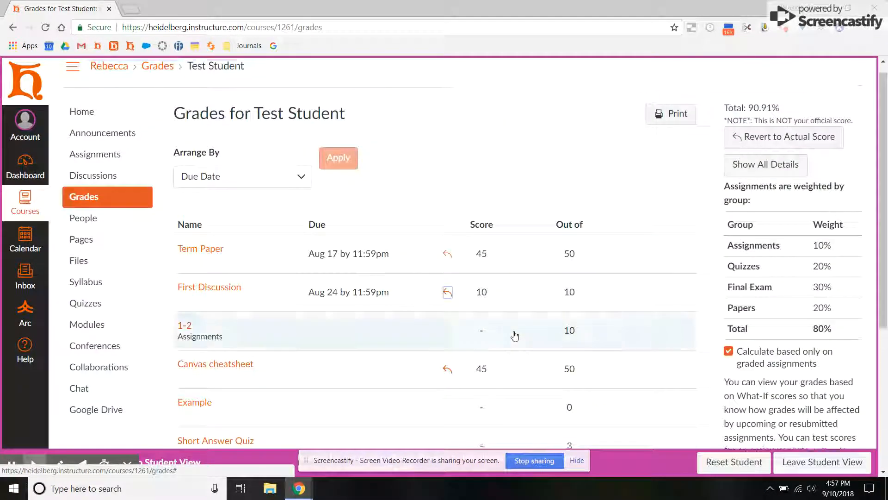
{"action": "scroll", "coordinate": [515, 336], "scroll_direction": "down", "scroll_amount": 3}
{"action": "scroll", "coordinate": [678, 240], "scroll_direction": "up", "scroll_amount": 5}
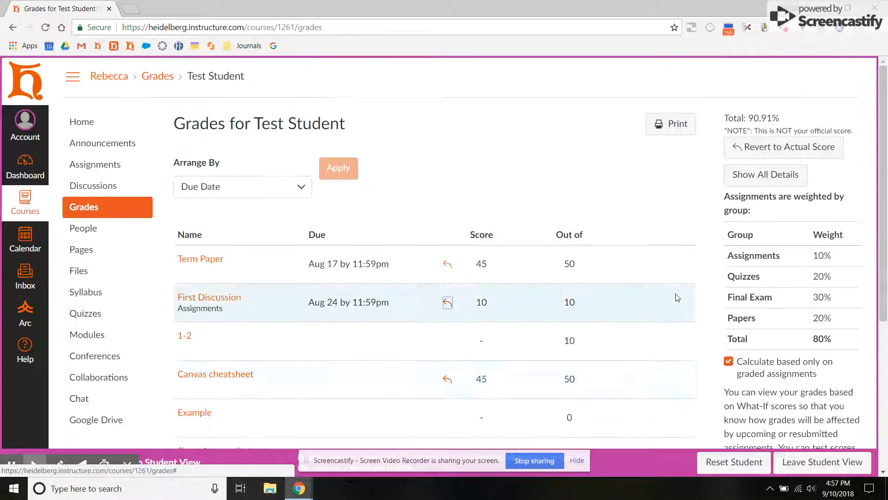
Step: Revert all What-If scores to the actual scores and look over the grade list
{"action": "left_click", "coordinate": [776, 146]}
{"action": "scroll", "coordinate": [582, 313], "scroll_direction": "down", "scroll_amount": 5}
{"action": "scroll", "coordinate": [582, 313], "scroll_direction": "up", "scroll_amount": 5}
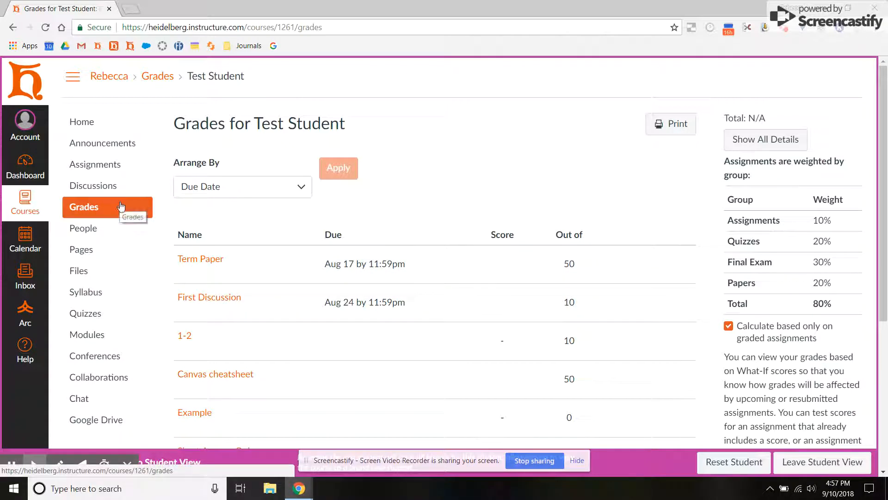
Step: Set a What-If score of 50 for the Term Paper and check the projected total
{"action": "left_click", "coordinate": [516, 273]}
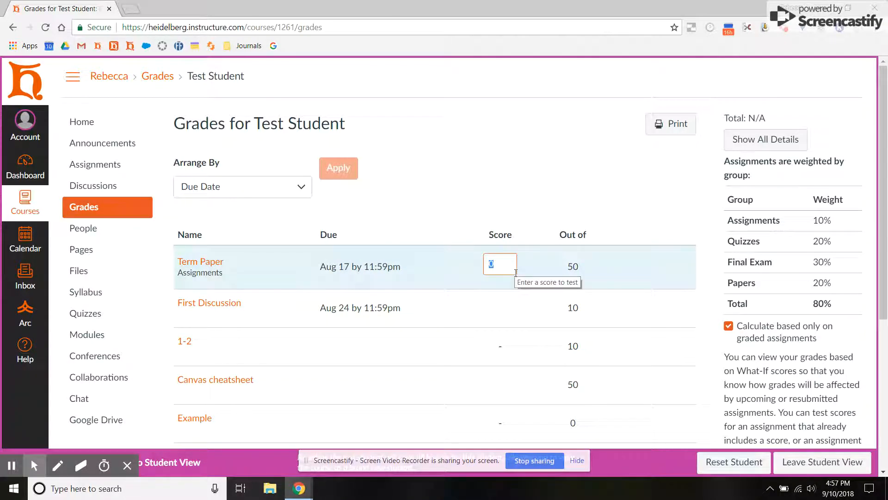
{"action": "type", "text": "50"}
{"action": "key", "text": "Return"}
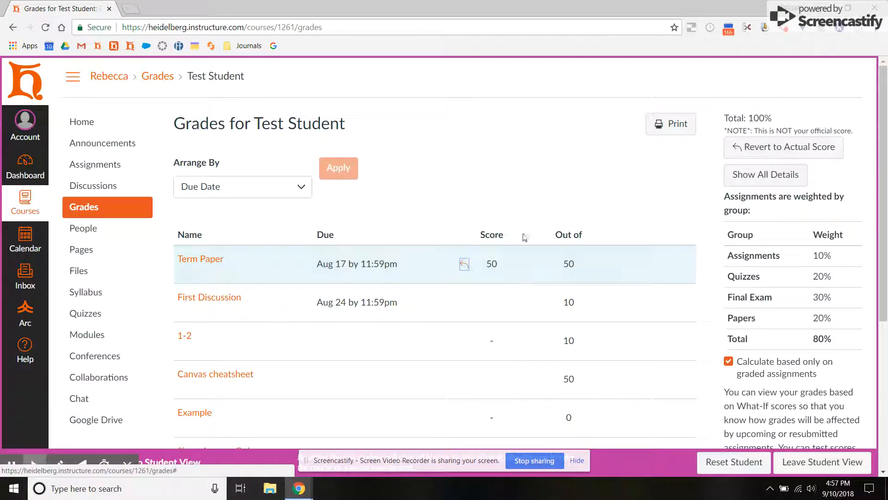
{"action": "scroll", "coordinate": [524, 368], "scroll_direction": "down", "scroll_amount": 5}
{"action": "scroll", "coordinate": [524, 370], "scroll_direction": "up", "scroll_amount": 5}
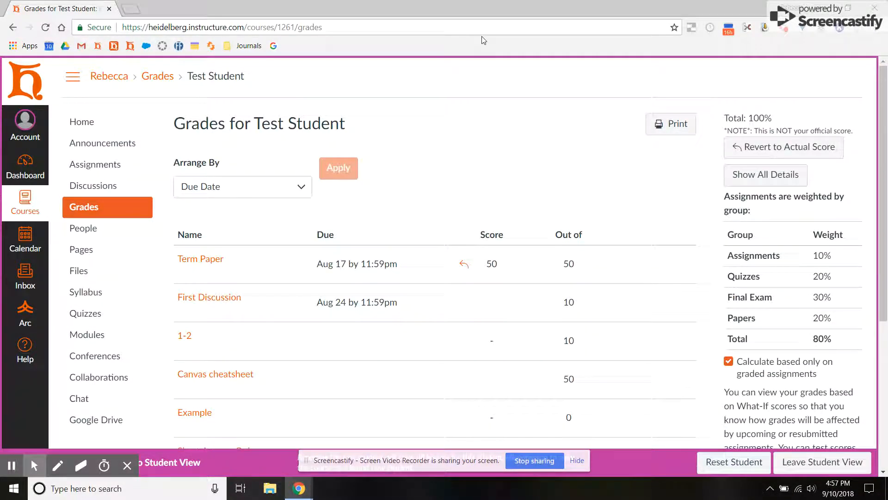